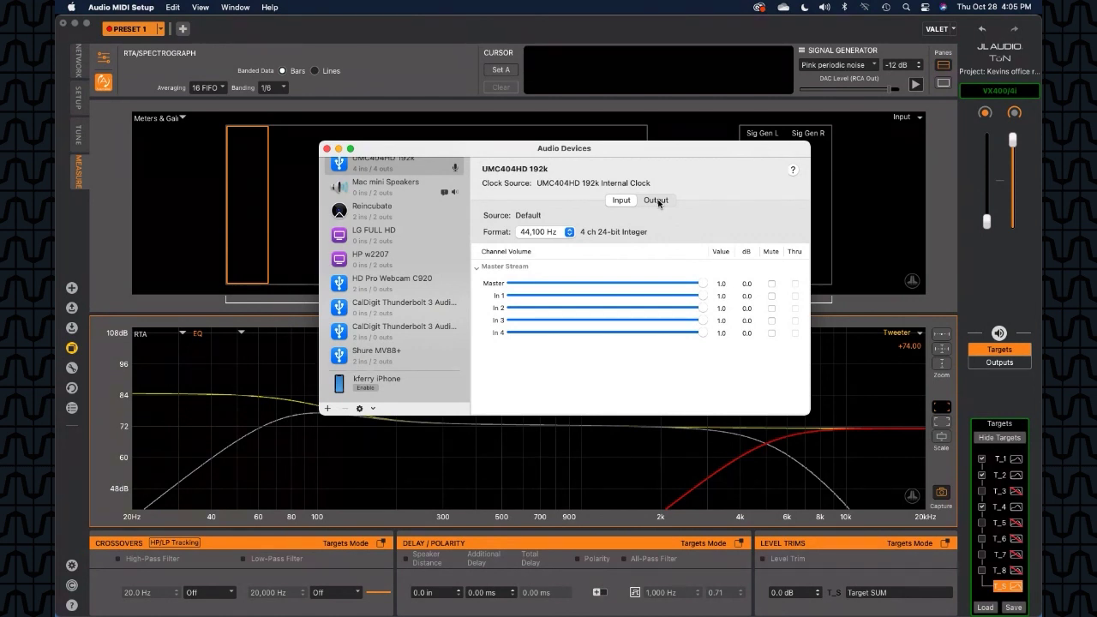
- Try lowering the UMC404HD 192k master input volume, restore it to 1.0, and check the device's output settings
drag(704, 283, 541, 292)
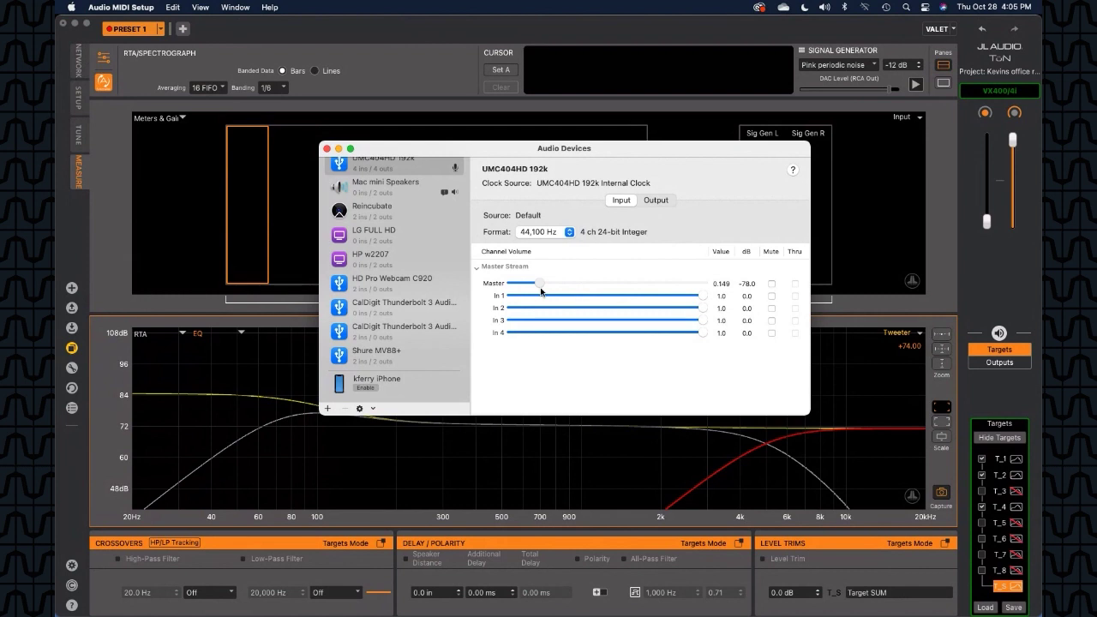
drag(540, 292, 711, 290)
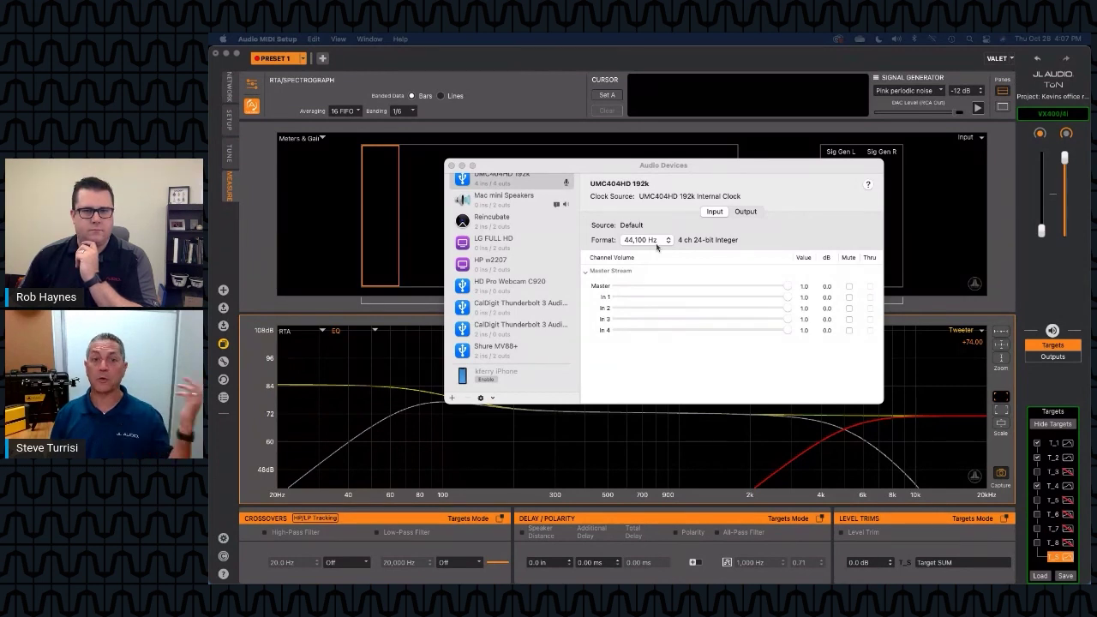
click(753, 211)
click(713, 212)
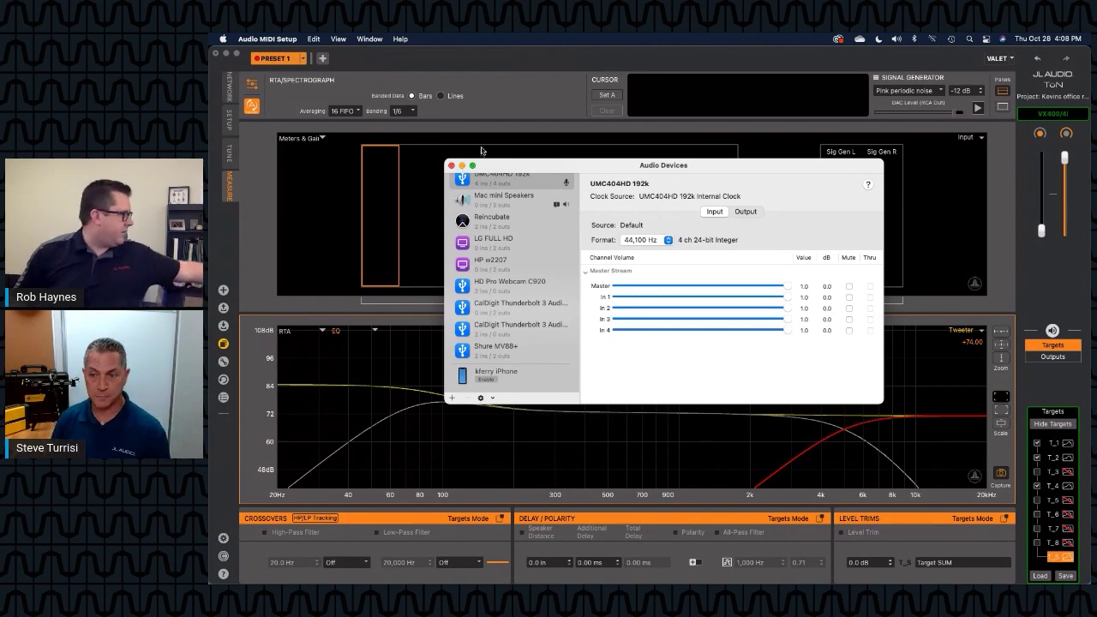
- Minimize the Audio Devices window and switch to TüN, showing the amplifier outputs instead of the targets
click(462, 165)
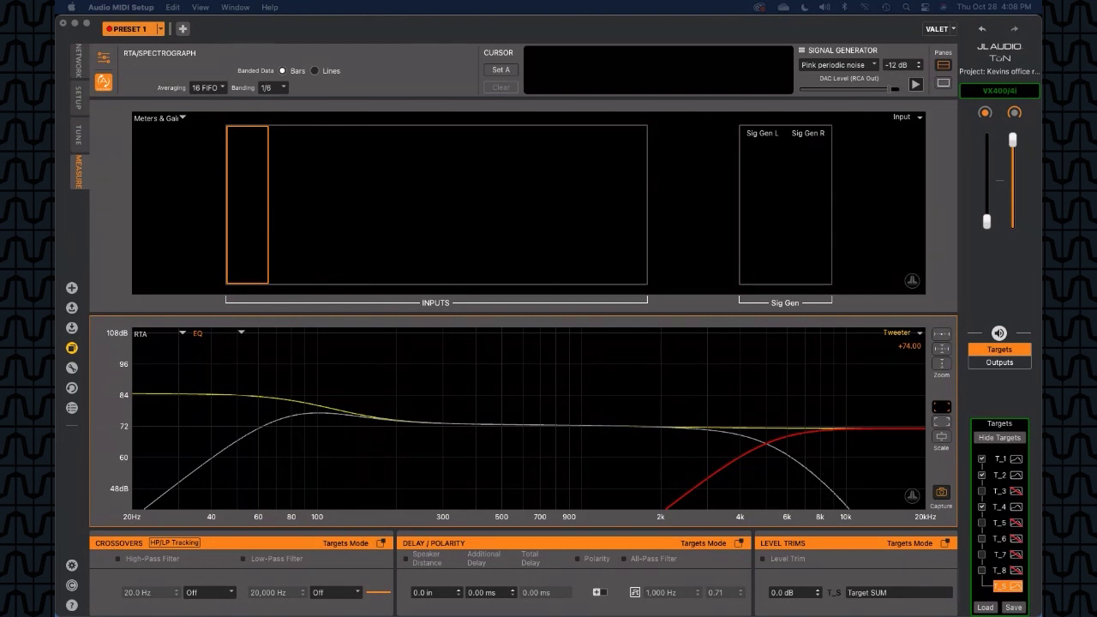
click(991, 361)
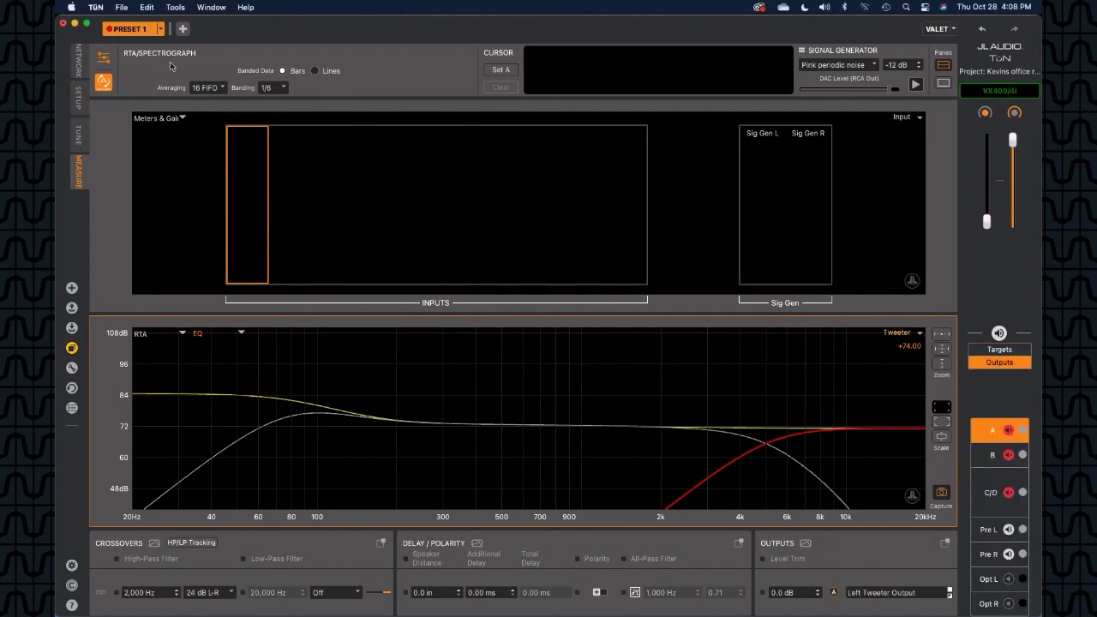
- Set the computer audio input in the Measure Settings to UMC404HD 192k, channel 1
click(103, 60)
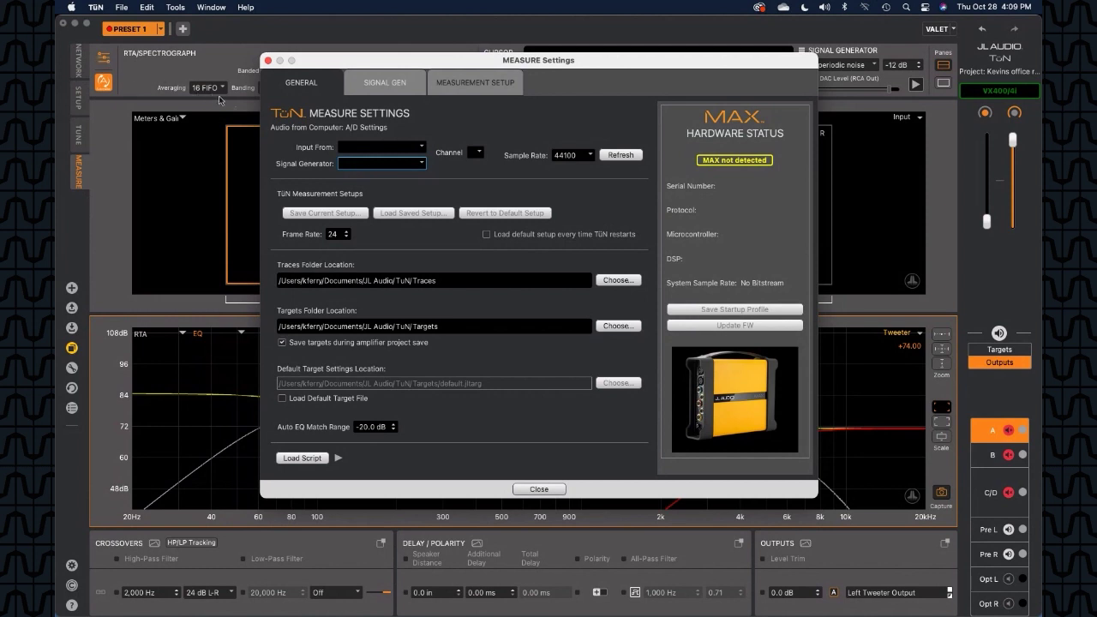
click(423, 149)
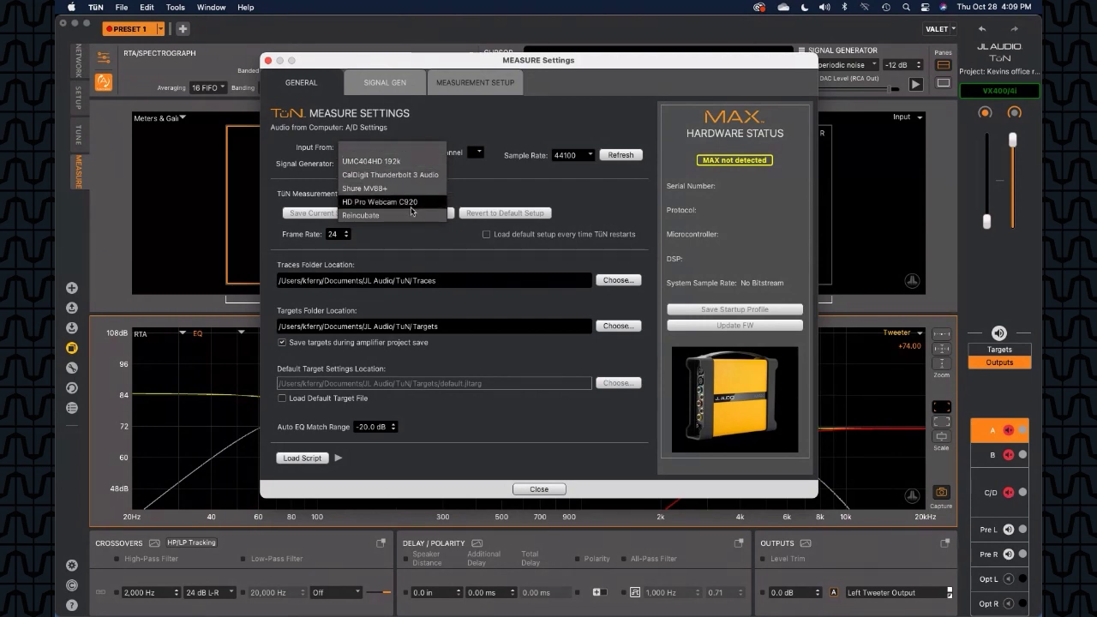
click(406, 162)
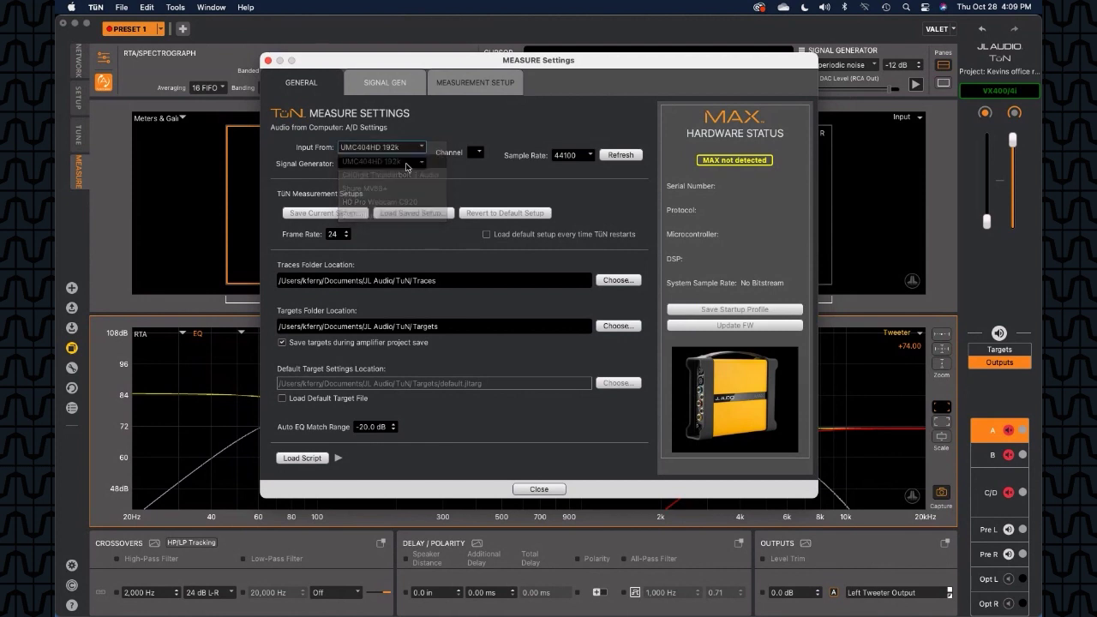
click(477, 153)
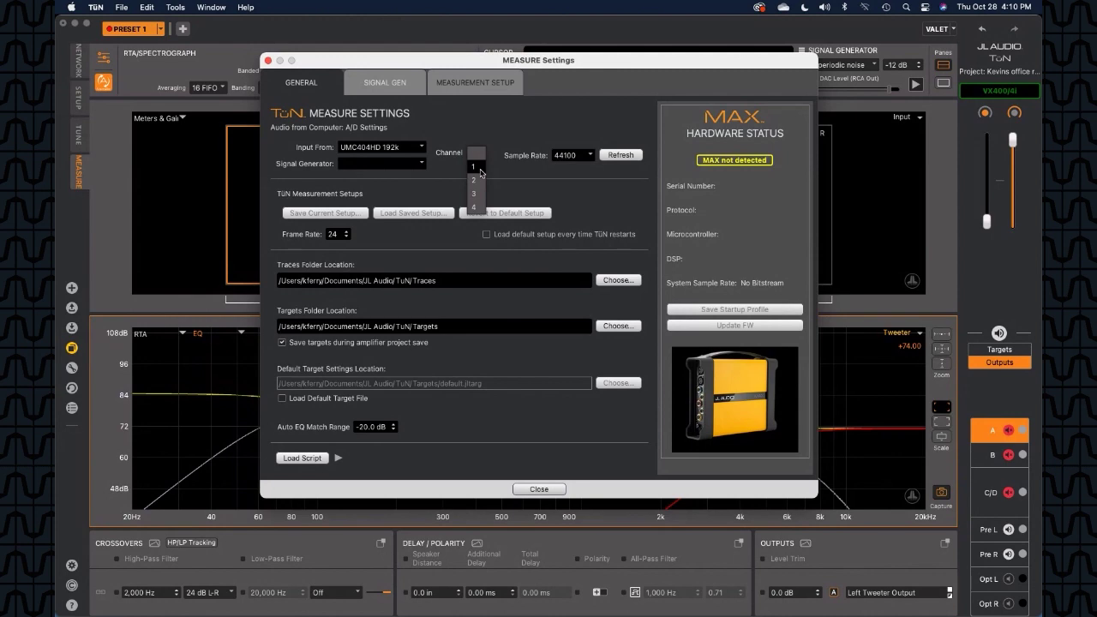
click(481, 171)
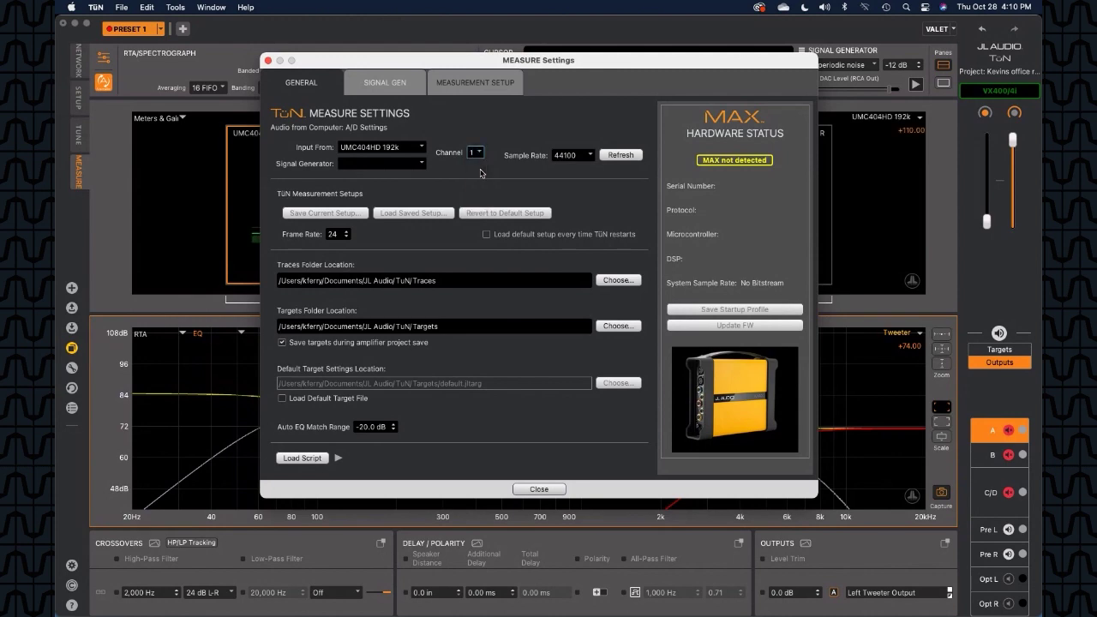
- Move the Measure Settings window off the input meter and assign UMC404HD 192k as the signal generator device
drag(429, 62, 475, 65)
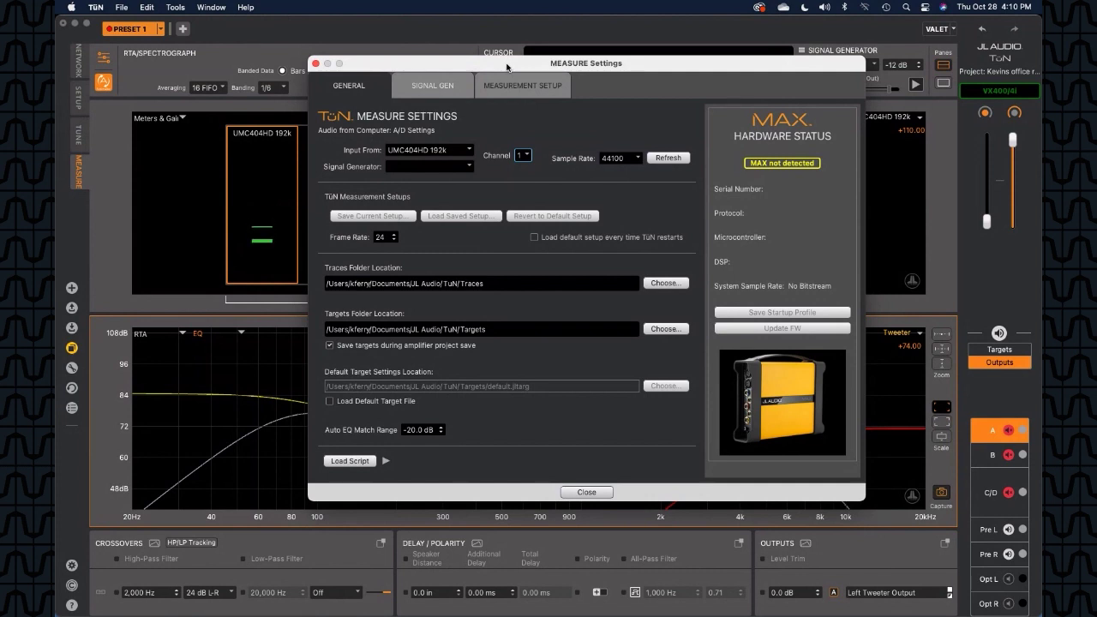
click(469, 167)
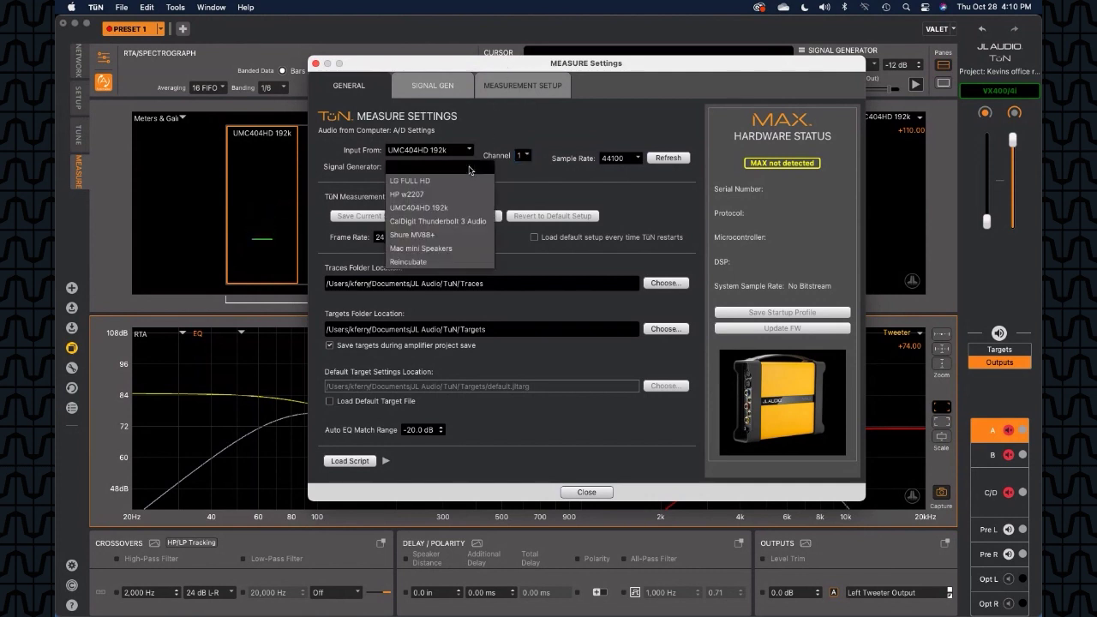
click(448, 210)
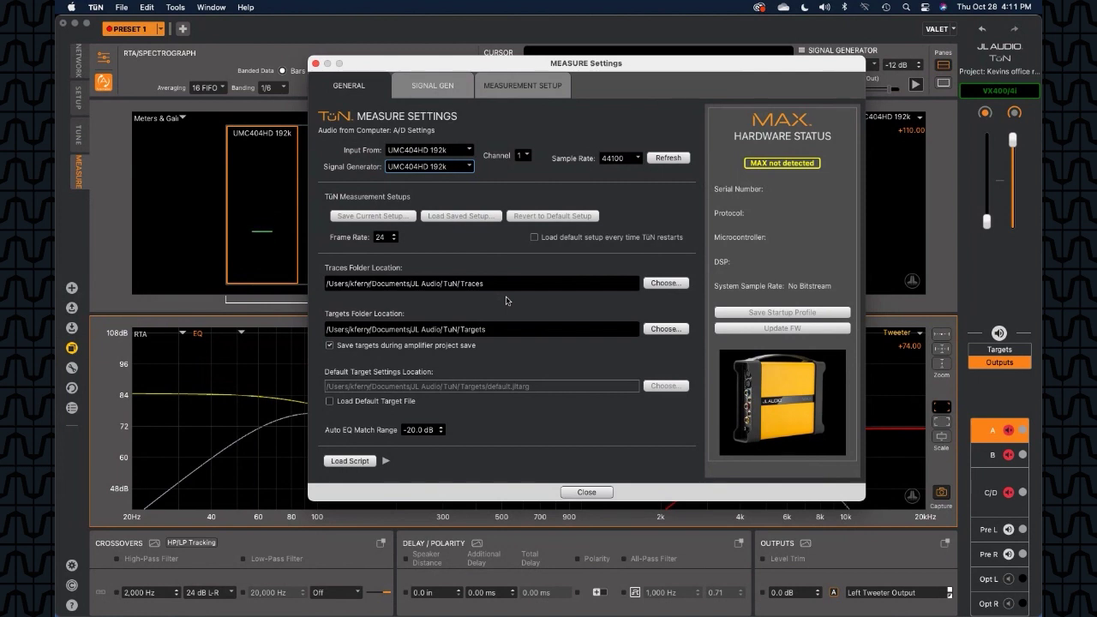
- Browse the Traces and Targets folder locations in the Measure Settings without changing either one
click(666, 284)
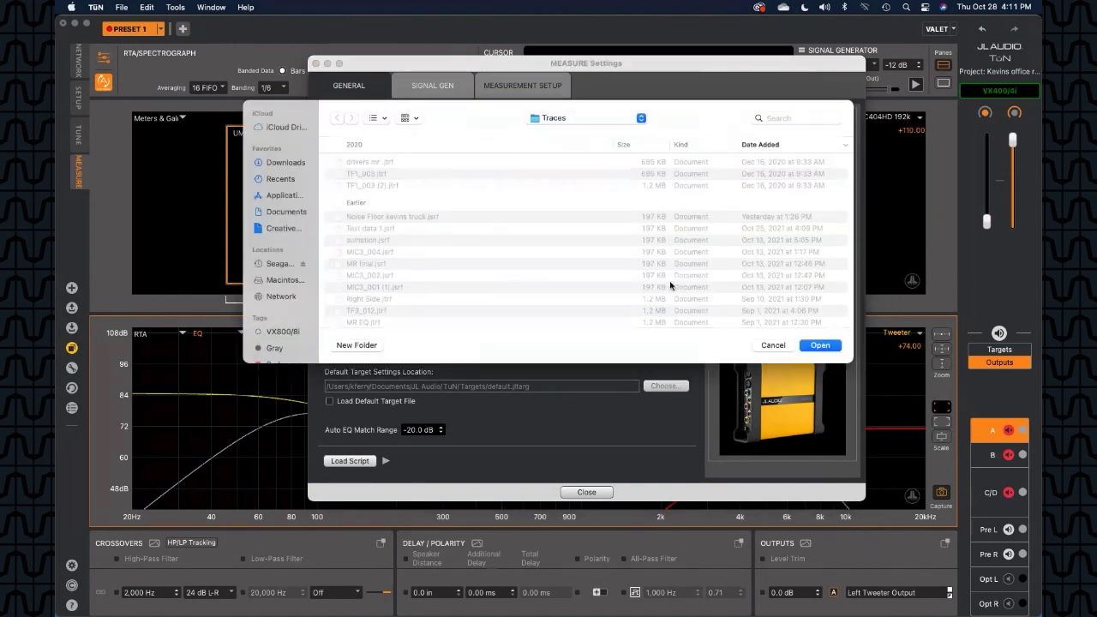
scroll(507, 228, down, 2)
scroll(508, 227, up, 2)
scroll(508, 227, down, 1)
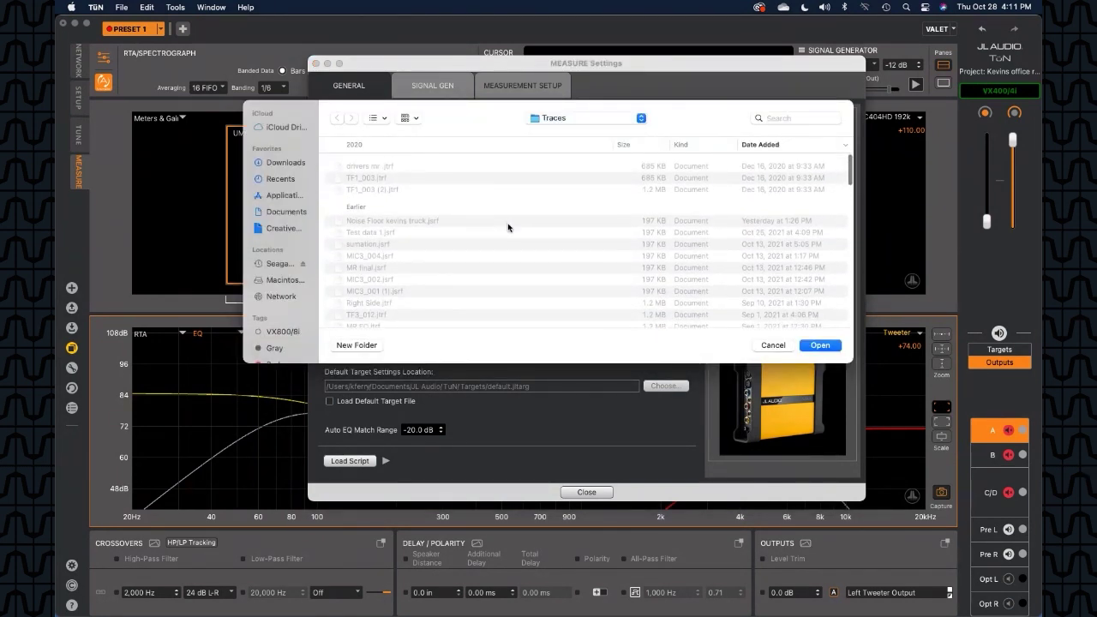
click(772, 346)
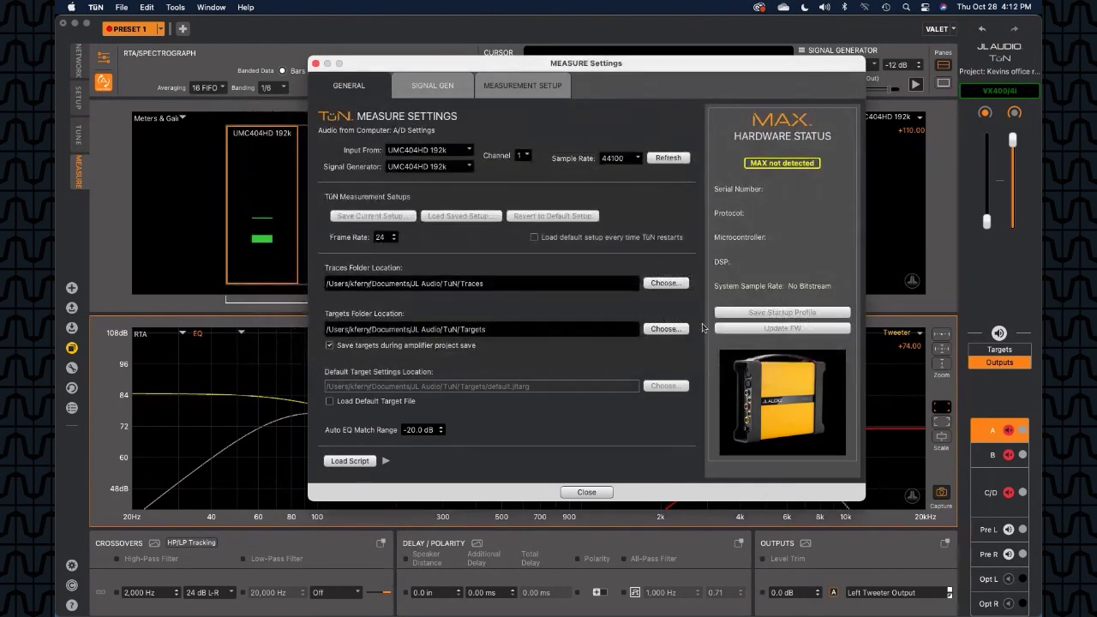
click(670, 331)
click(666, 330)
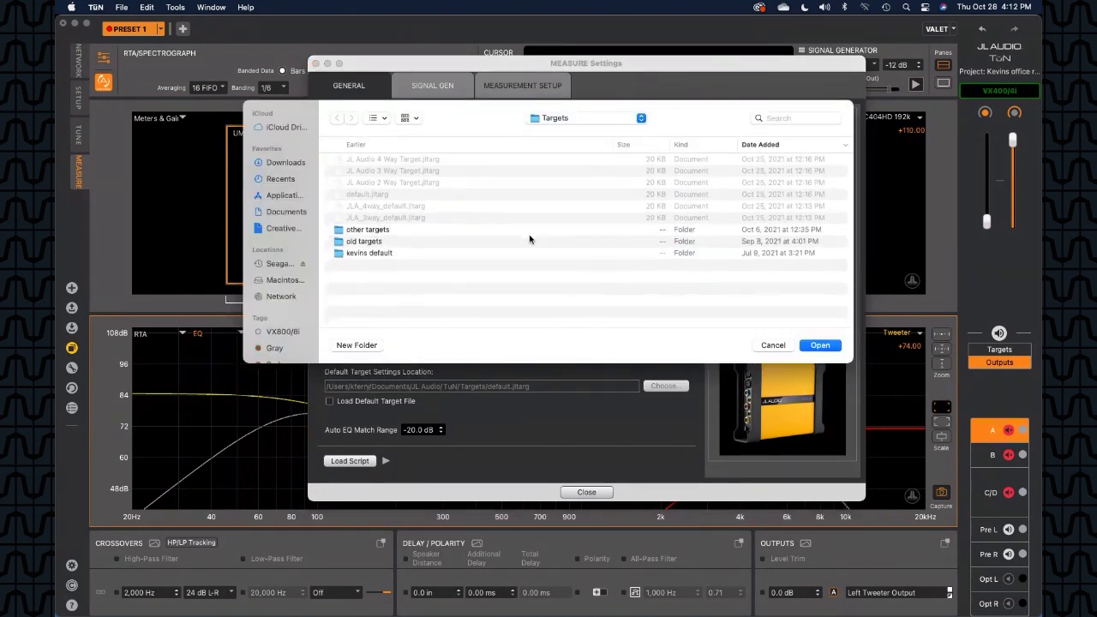
click(774, 349)
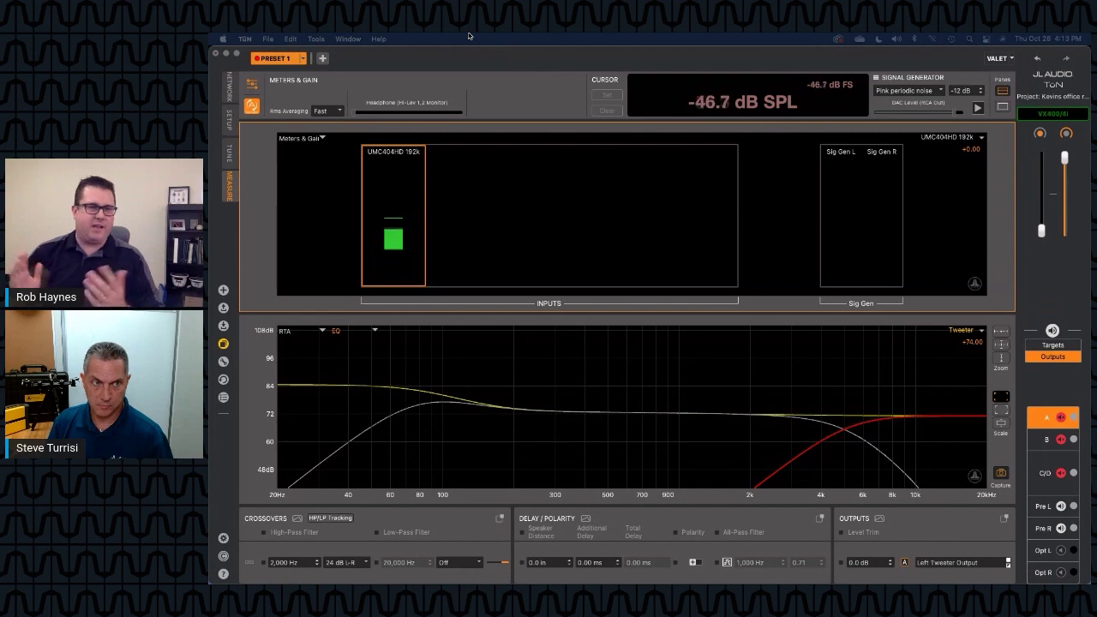
- Review the general Measure Settings and the dB offset list of the Meters & Gain pane
click(251, 84)
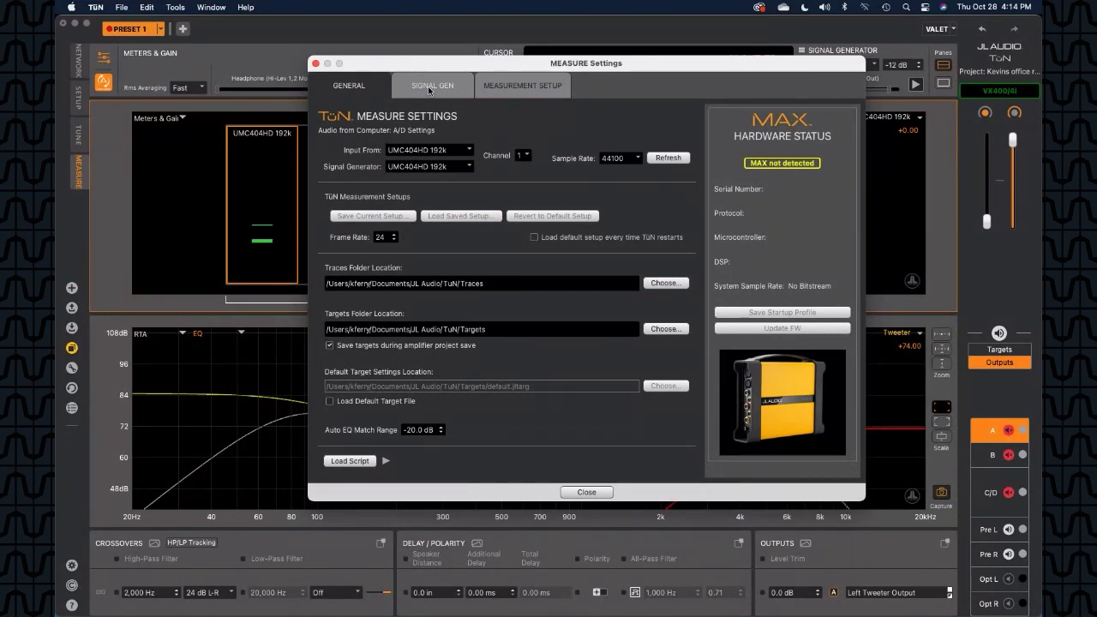
click(315, 64)
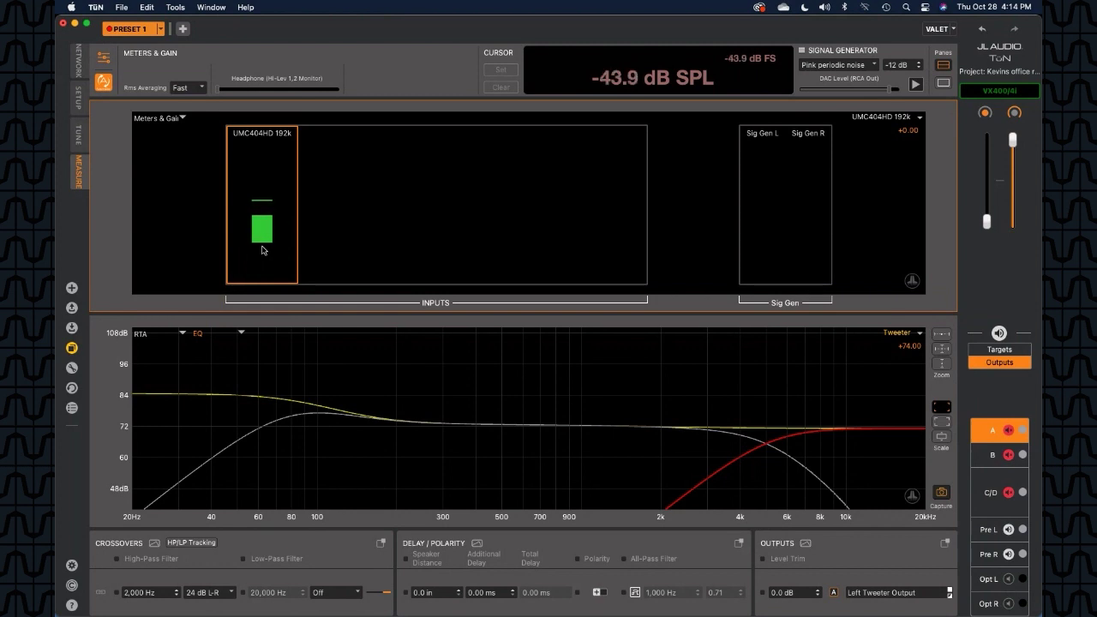
click(883, 121)
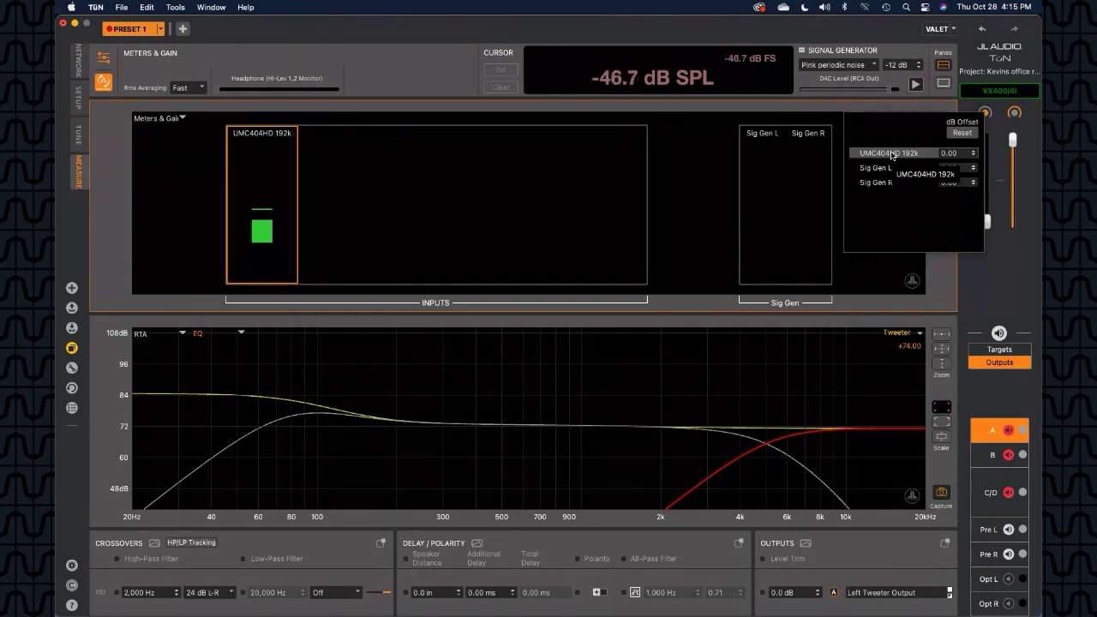
click(864, 278)
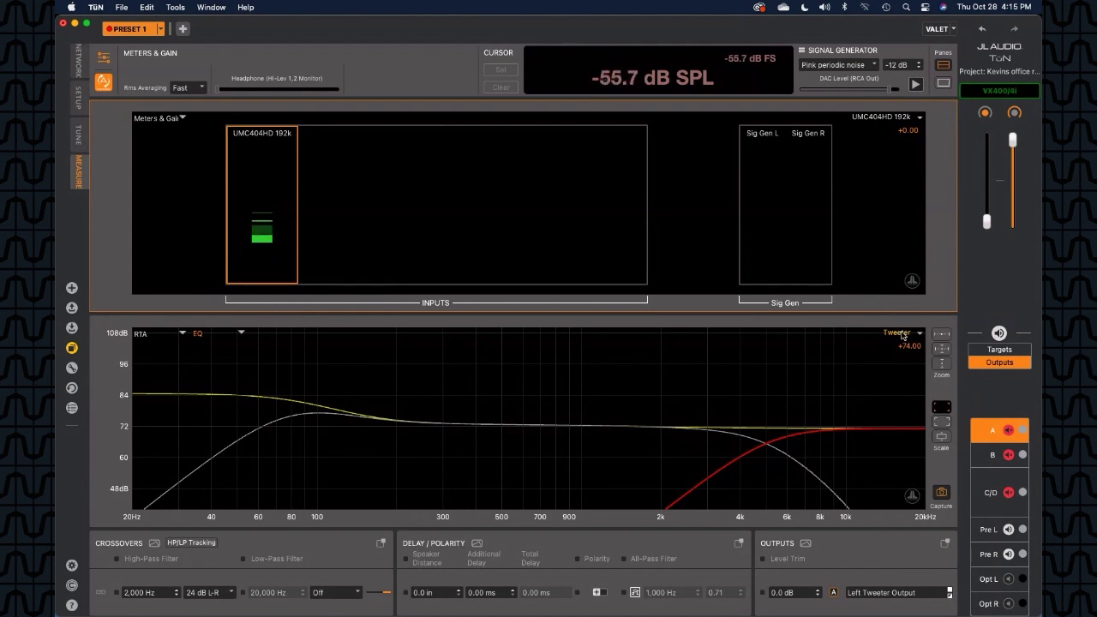
- Switch the measurement area to a single pane and display the RTA in it
click(943, 84)
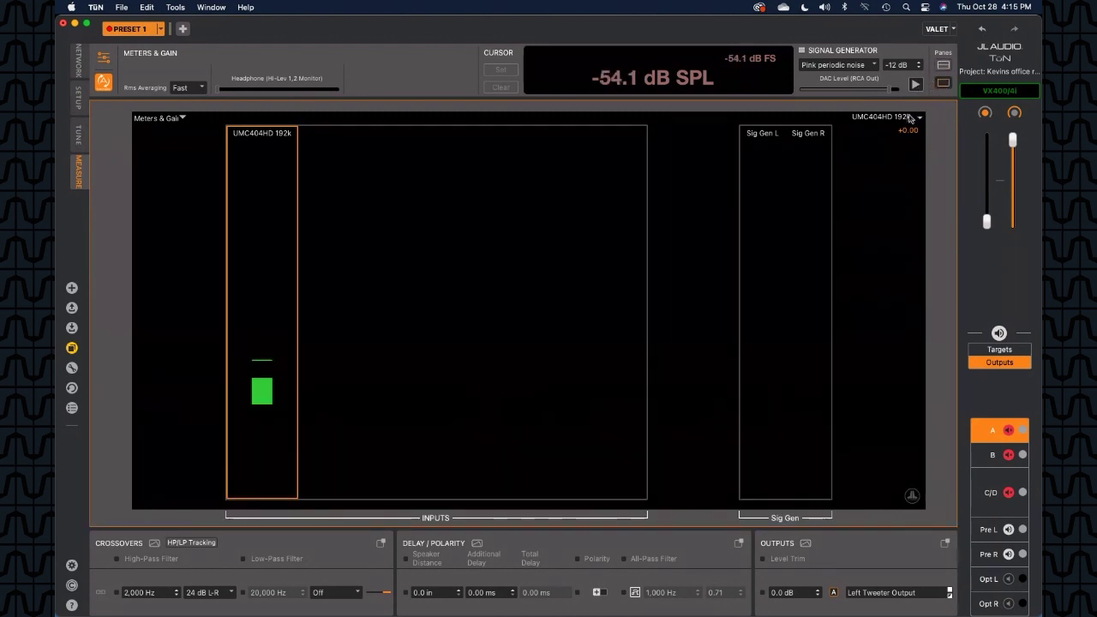
click(180, 117)
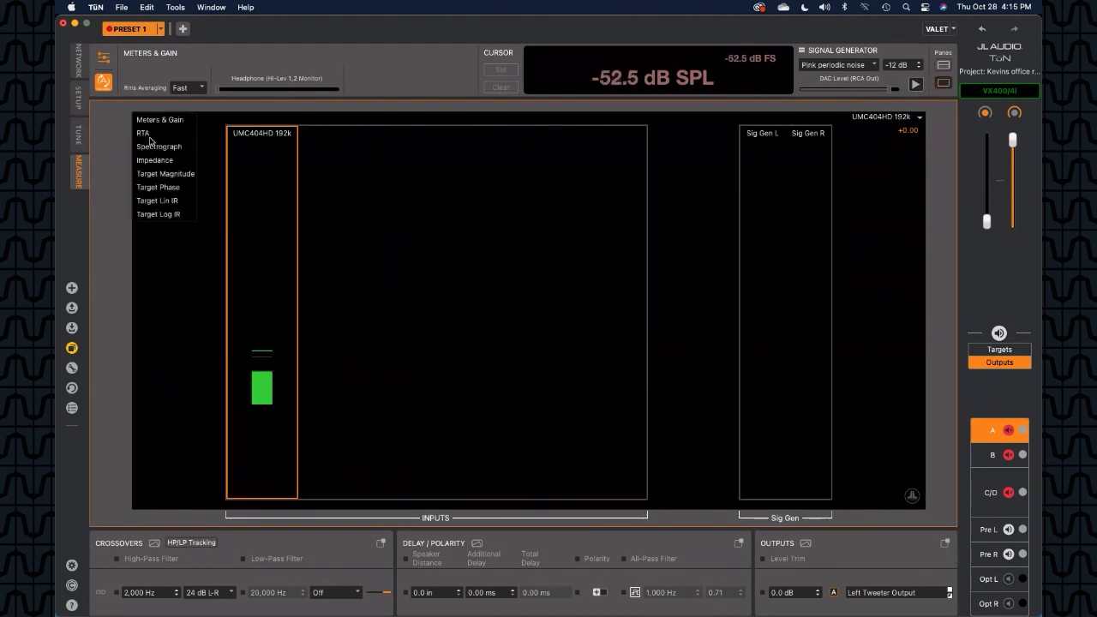
click(143, 134)
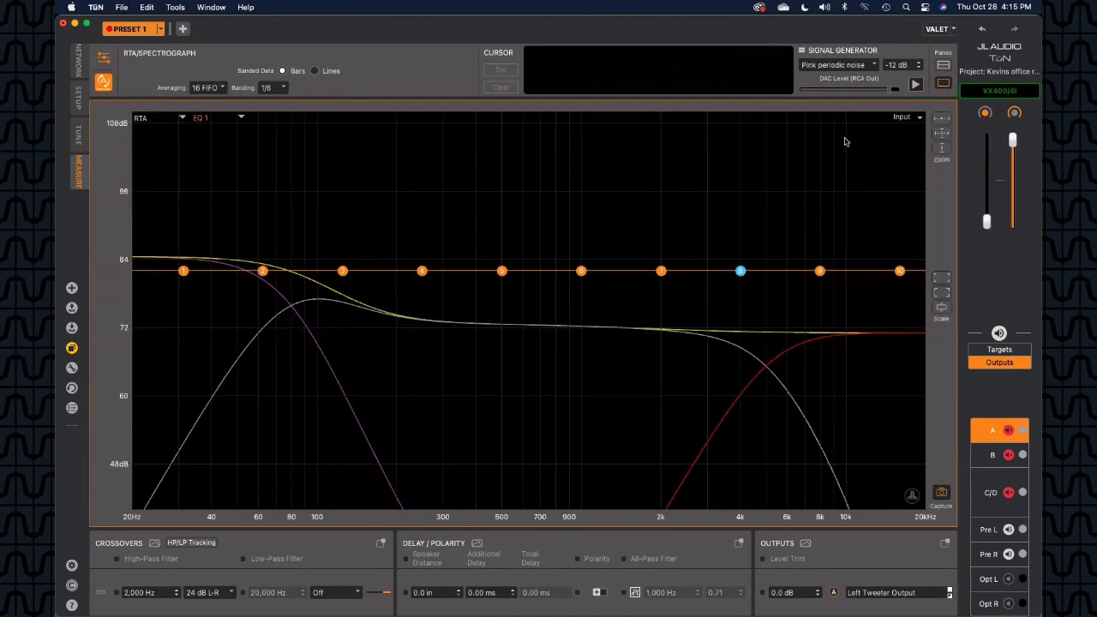
- Turn on the UMC404HD 192k input trace in the RTA graph and look for it on the level scale
click(906, 119)
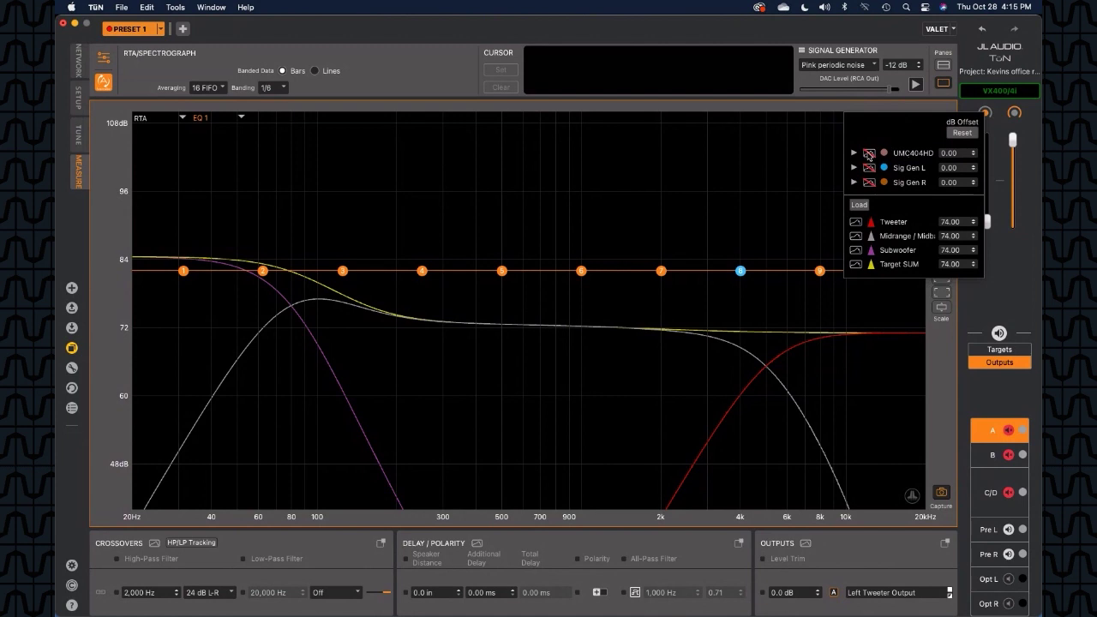
click(869, 155)
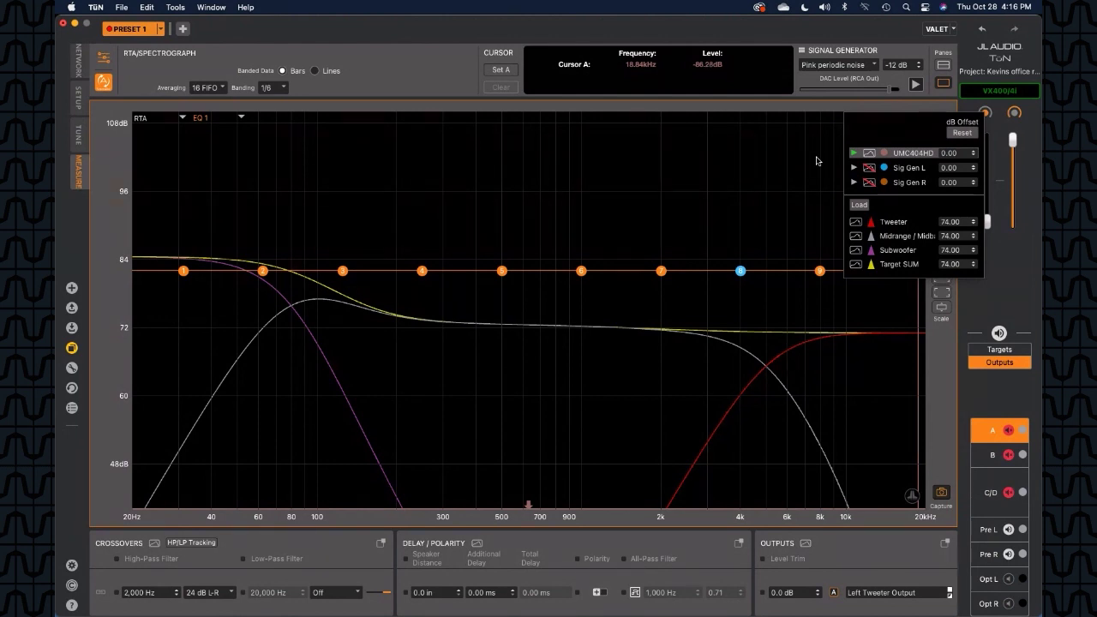
key(Tab)
click(611, 437)
scroll(620, 434, down, 6)
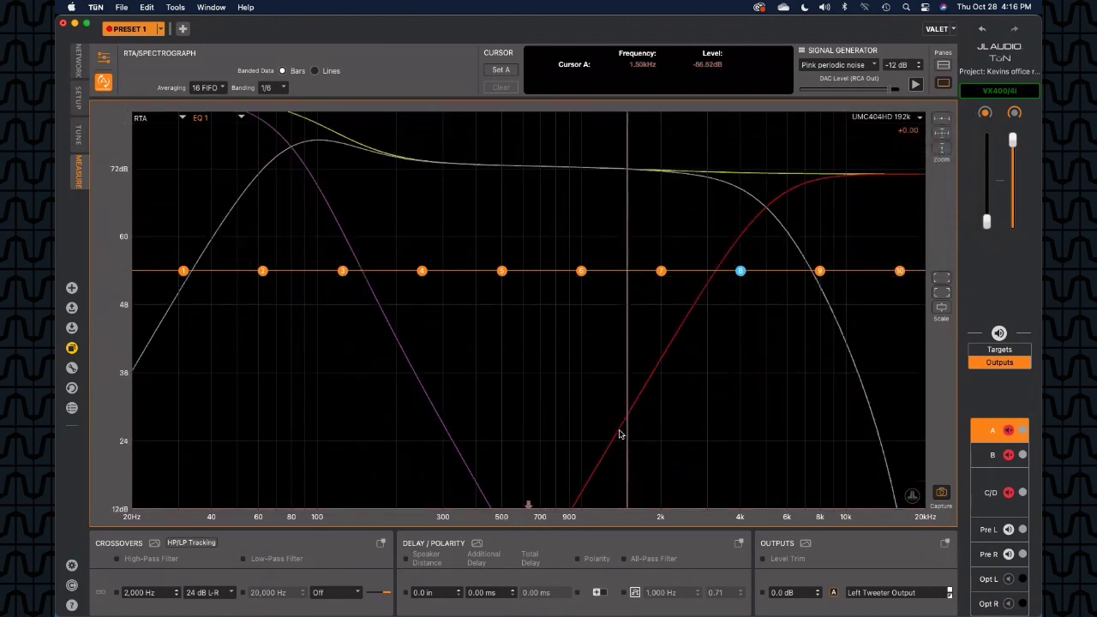
scroll(621, 433, down, 5)
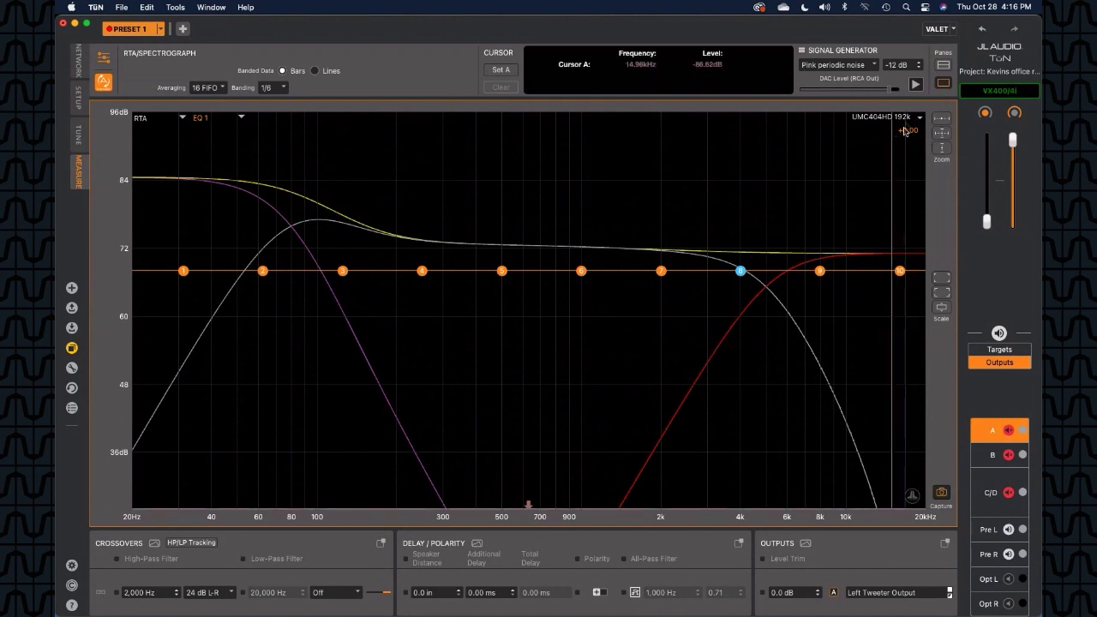
- Set the dB offset of the UMC404HD 192k input trace to 110
click(919, 117)
click(954, 155)
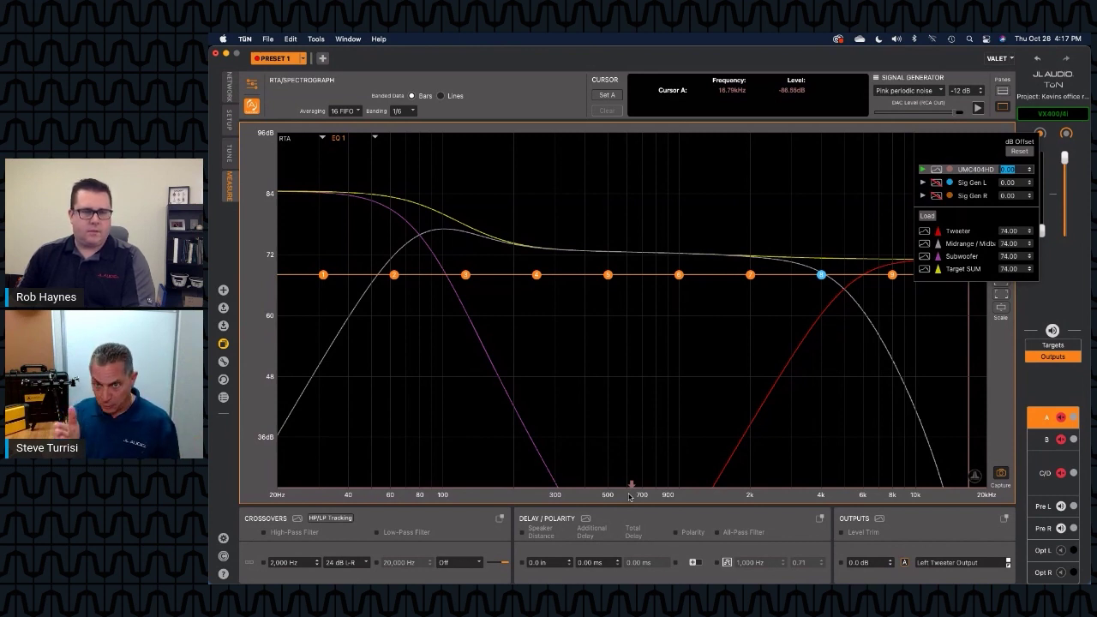
click(1016, 172)
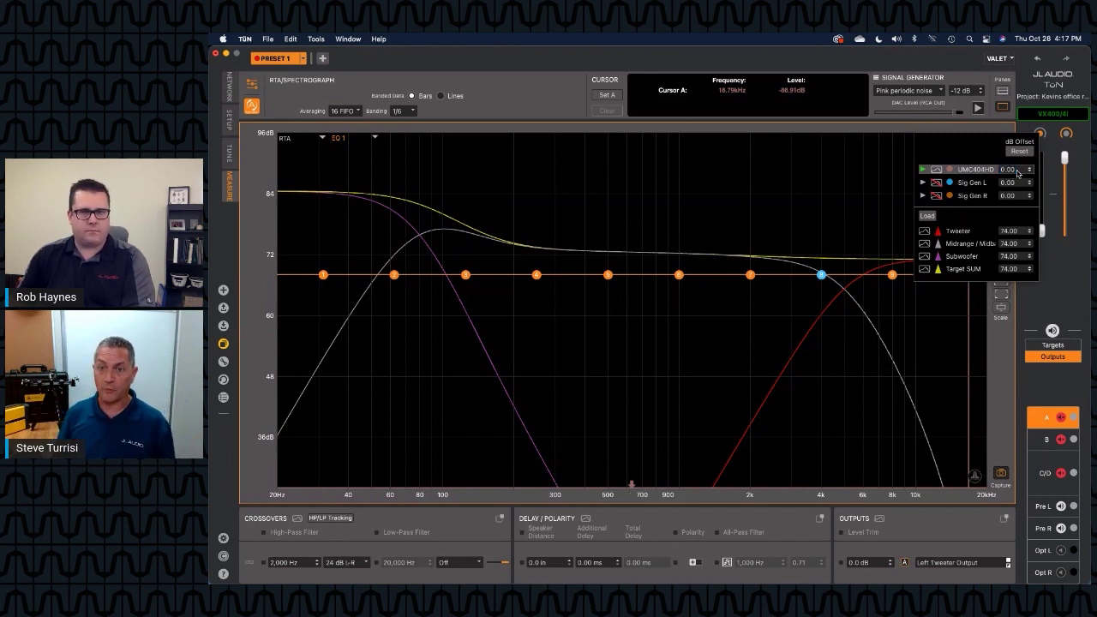
drag(1017, 172, 1001, 174)
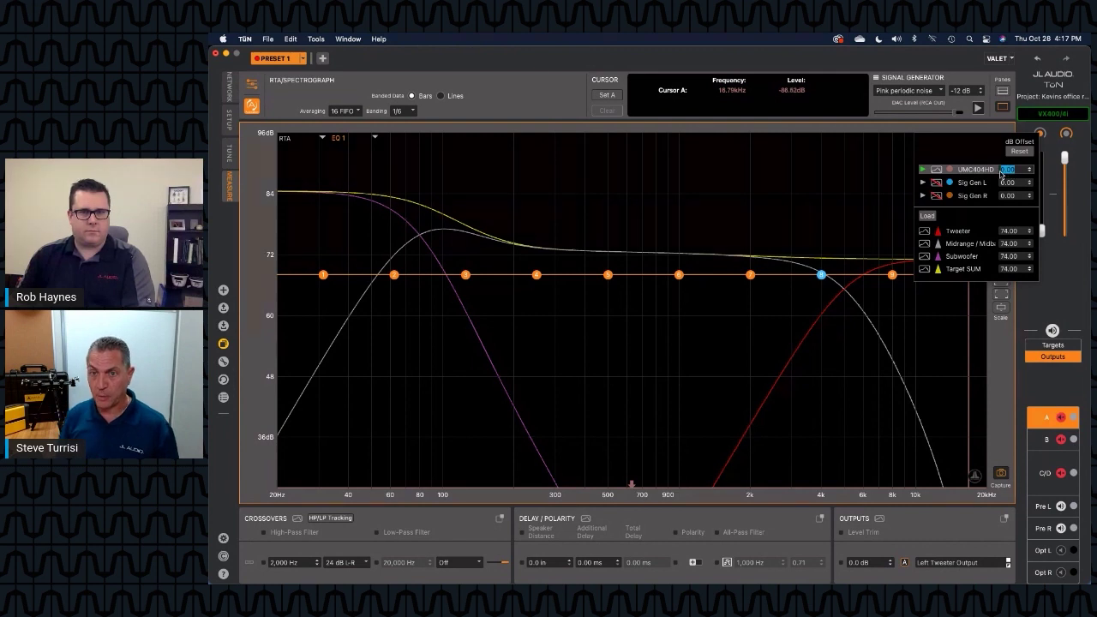
text(11)
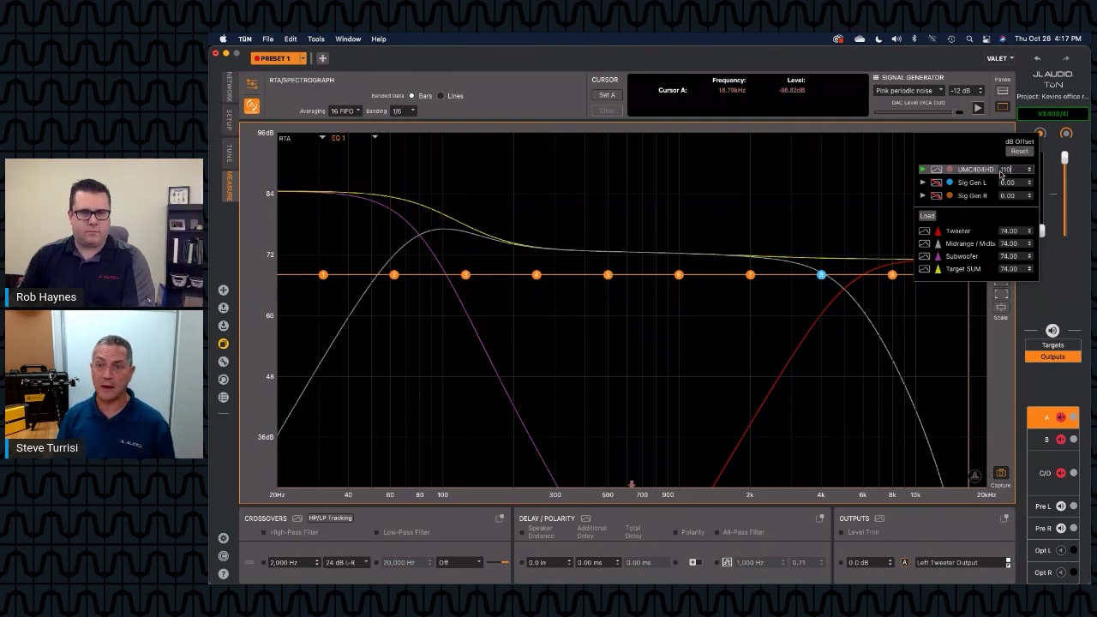
text(0)
key(Return)
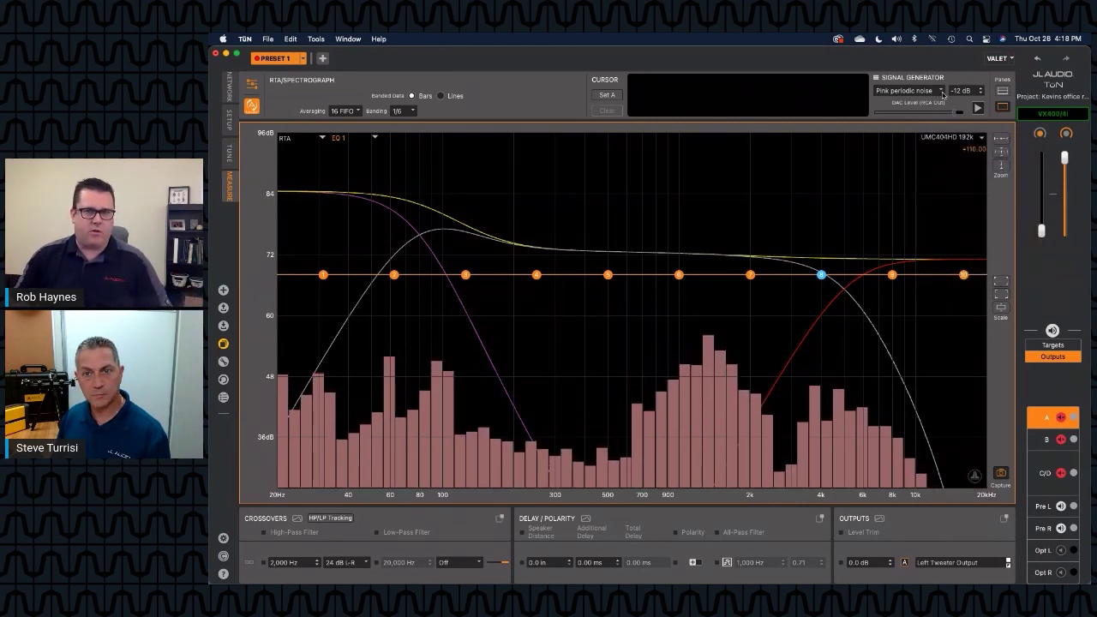
- Keep Pink periodic noise as the signal type and start the signal generator
click(943, 92)
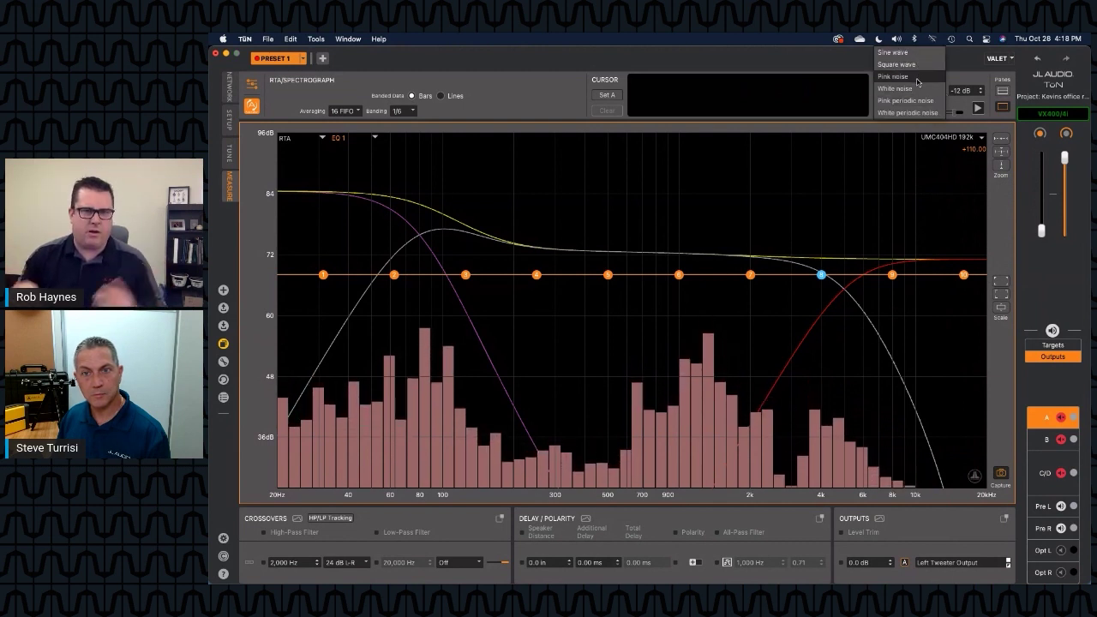
click(920, 101)
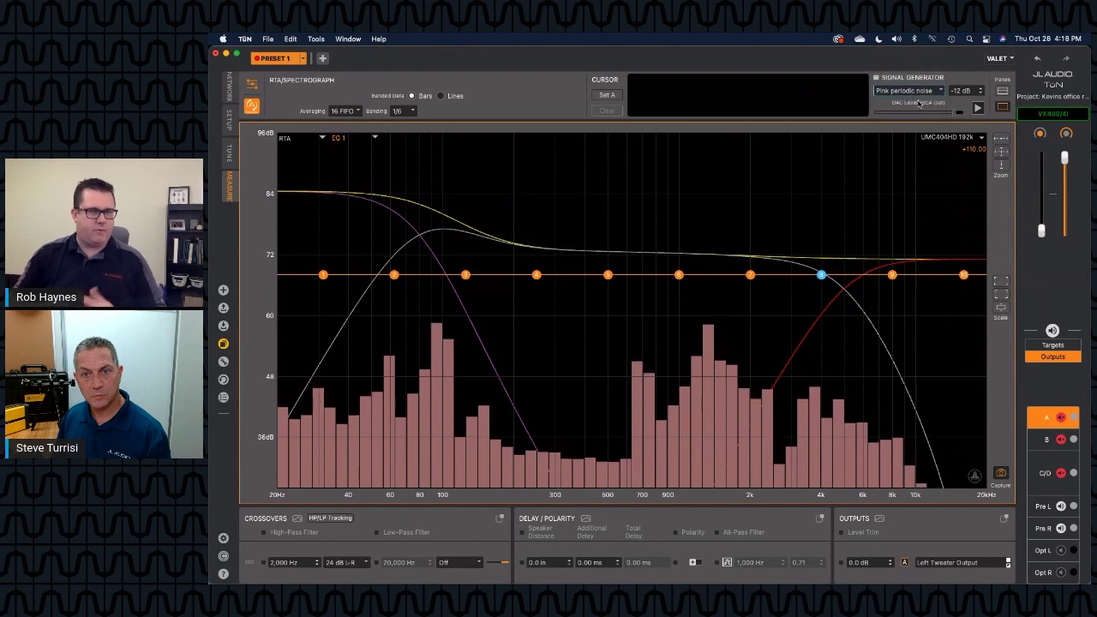
click(979, 108)
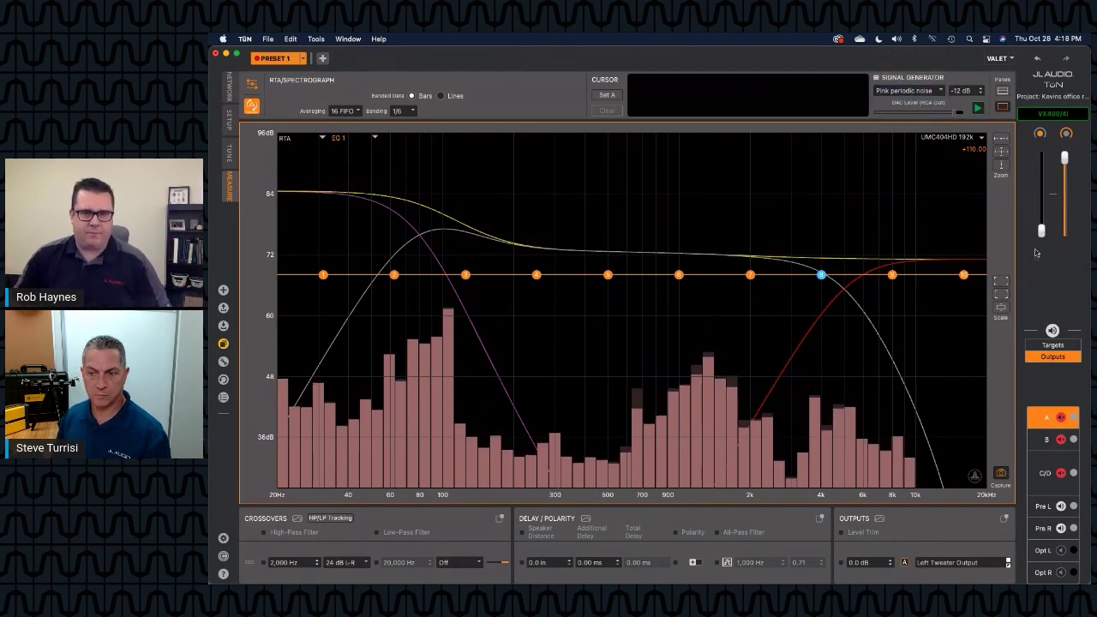
- Unmute outputs A, B and C/D and adjust the master volume so the RTA level sits near the target curves
click(1062, 419)
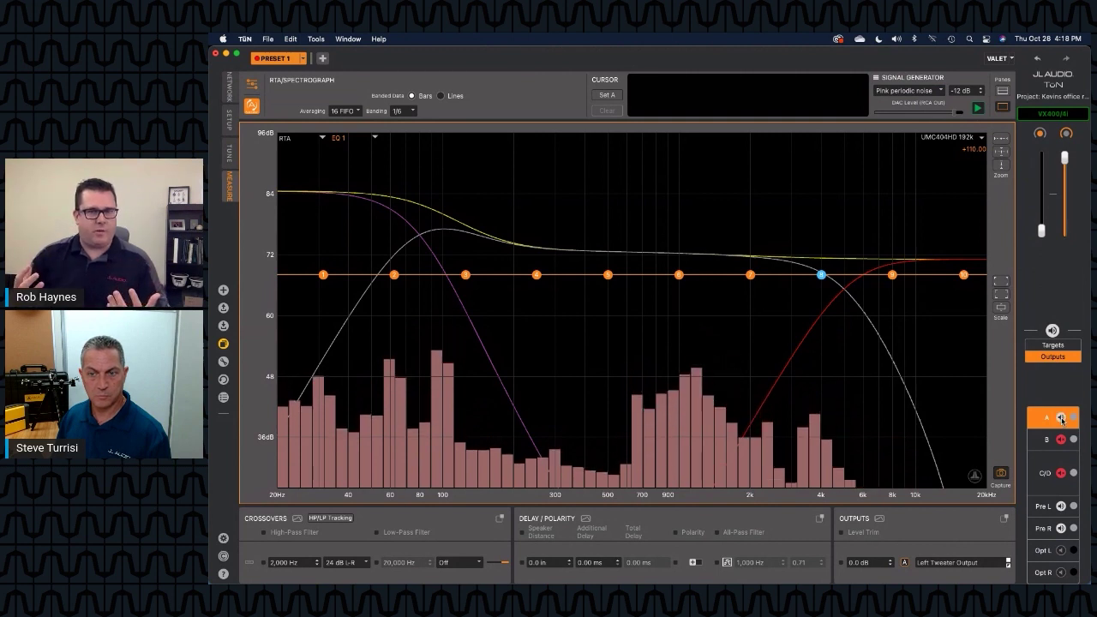
drag(1042, 231, 1039, 194)
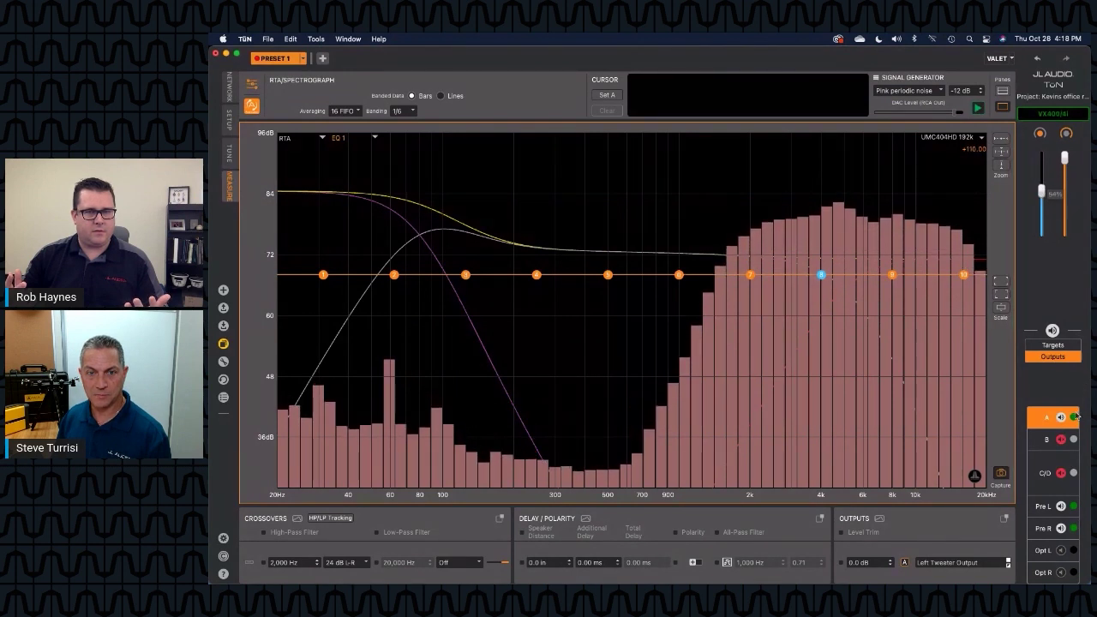
click(1061, 438)
click(1061, 474)
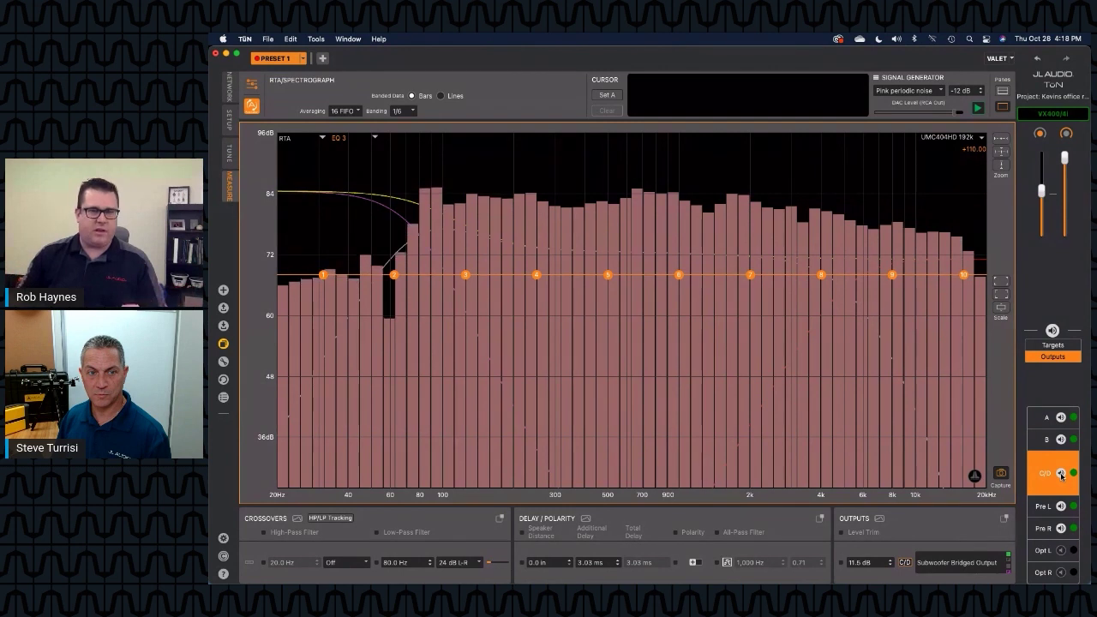
drag(1042, 191, 1042, 204)
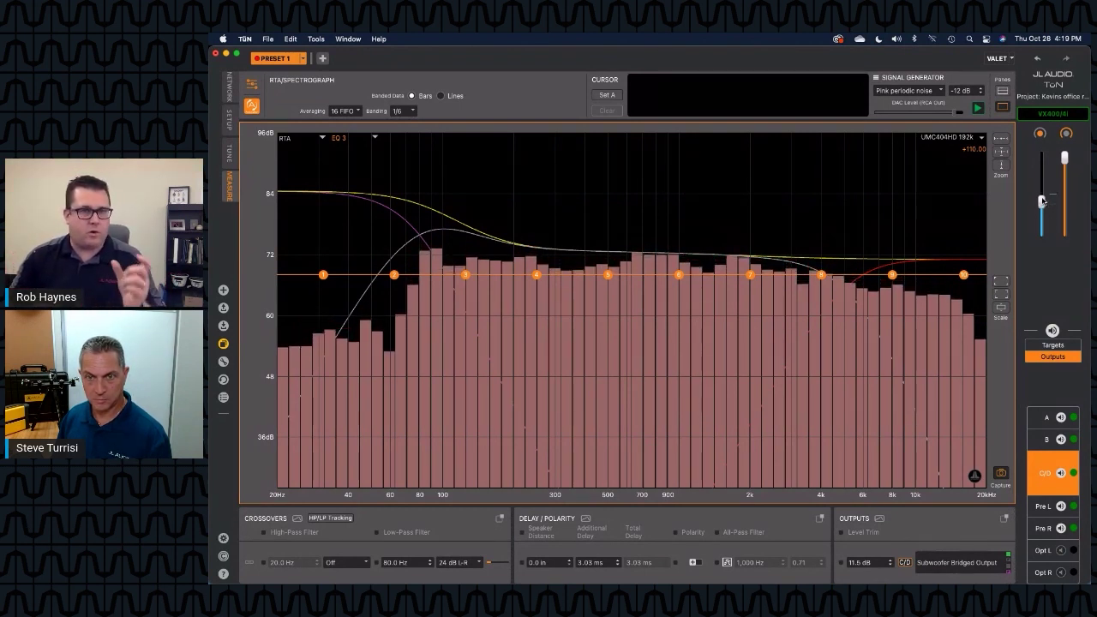
- Try lower dB offsets on the UMC404HD 192k input trace and set it back to 110
click(968, 149)
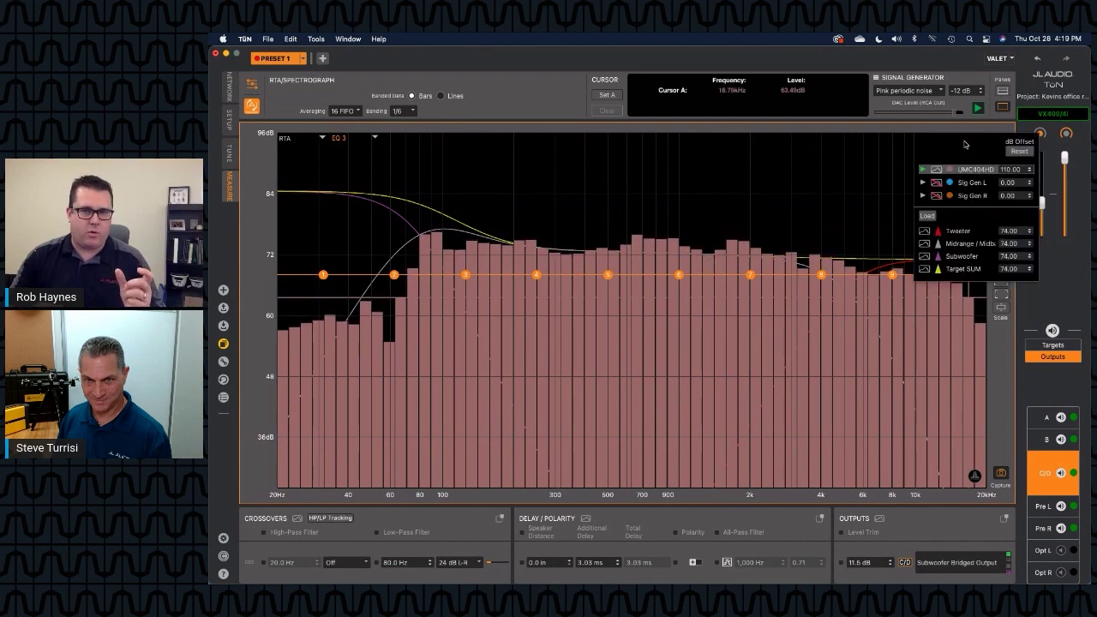
double_click(1011, 170)
text(100)
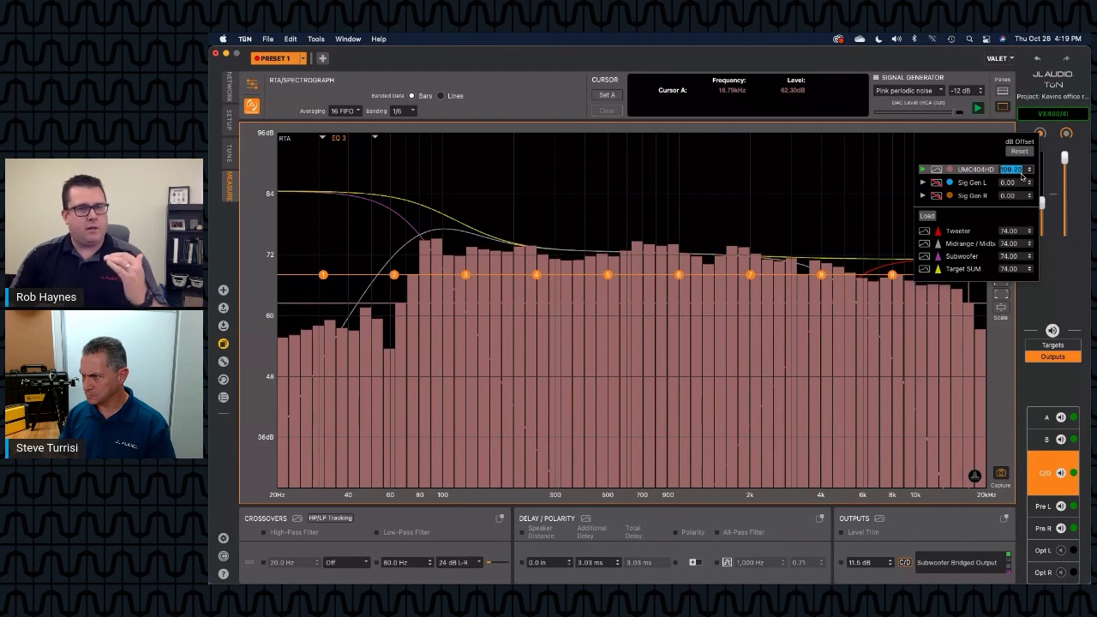
scroll(1022, 176, down, 2)
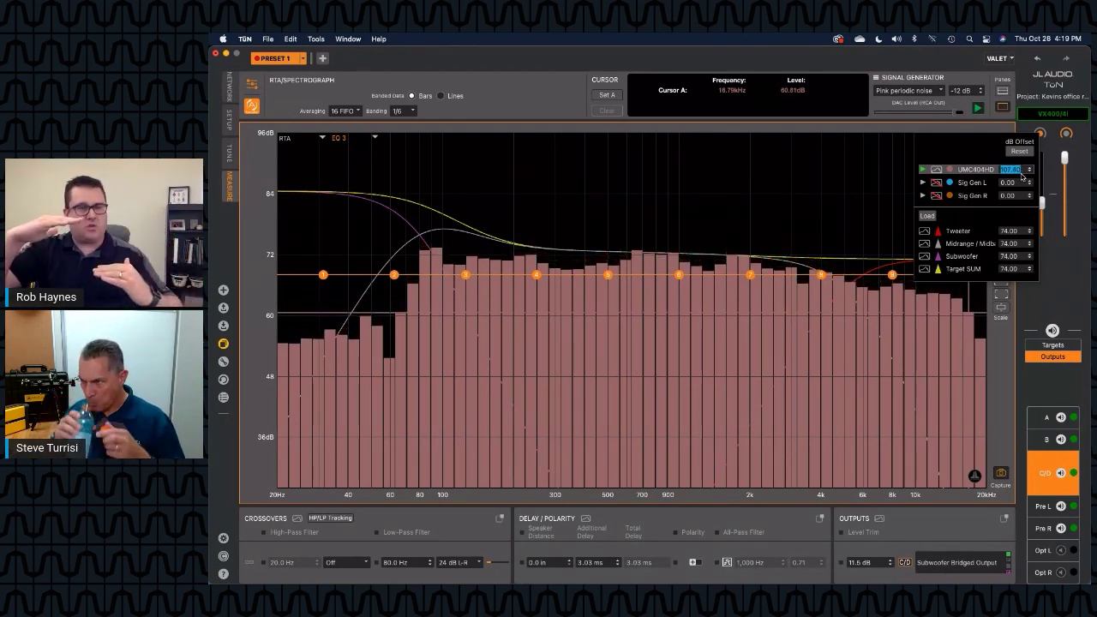
scroll(1021, 176, up, 2)
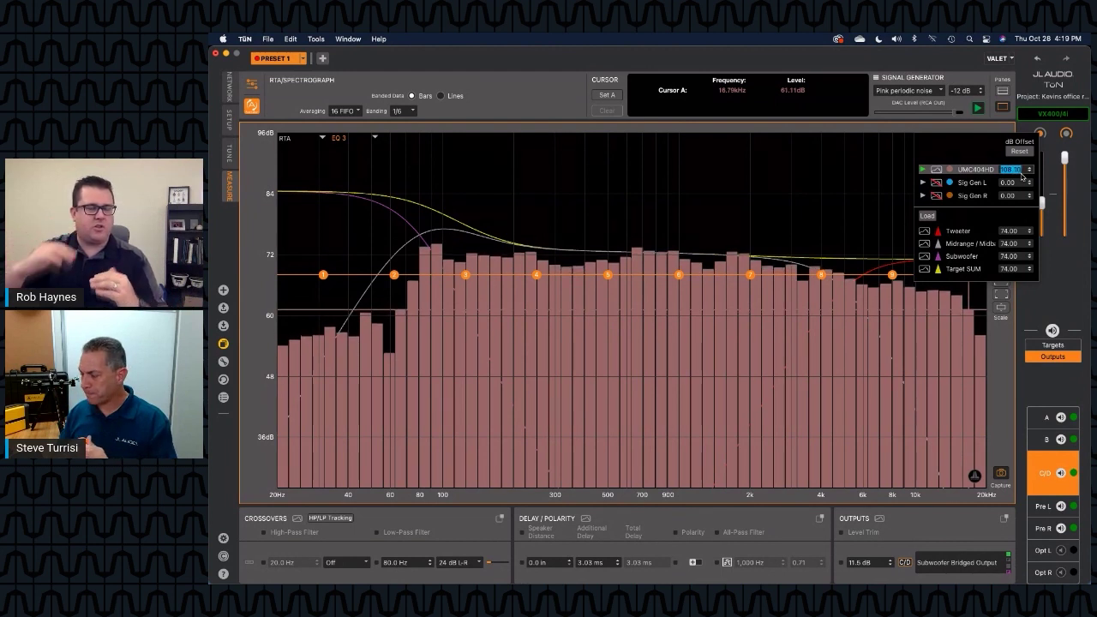
text(110)
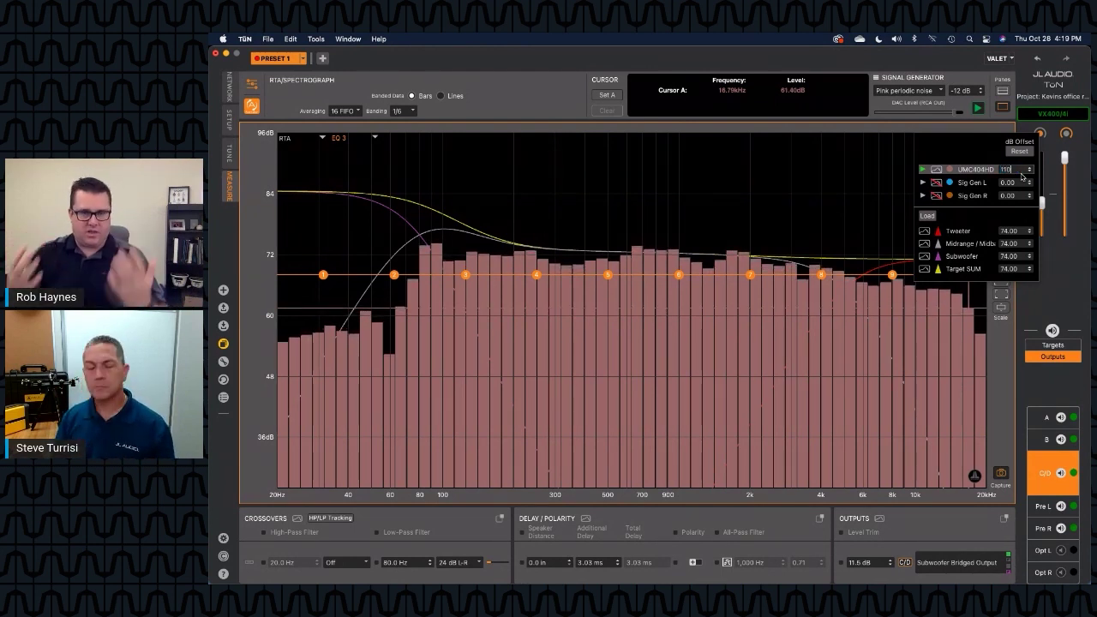
key(Return)
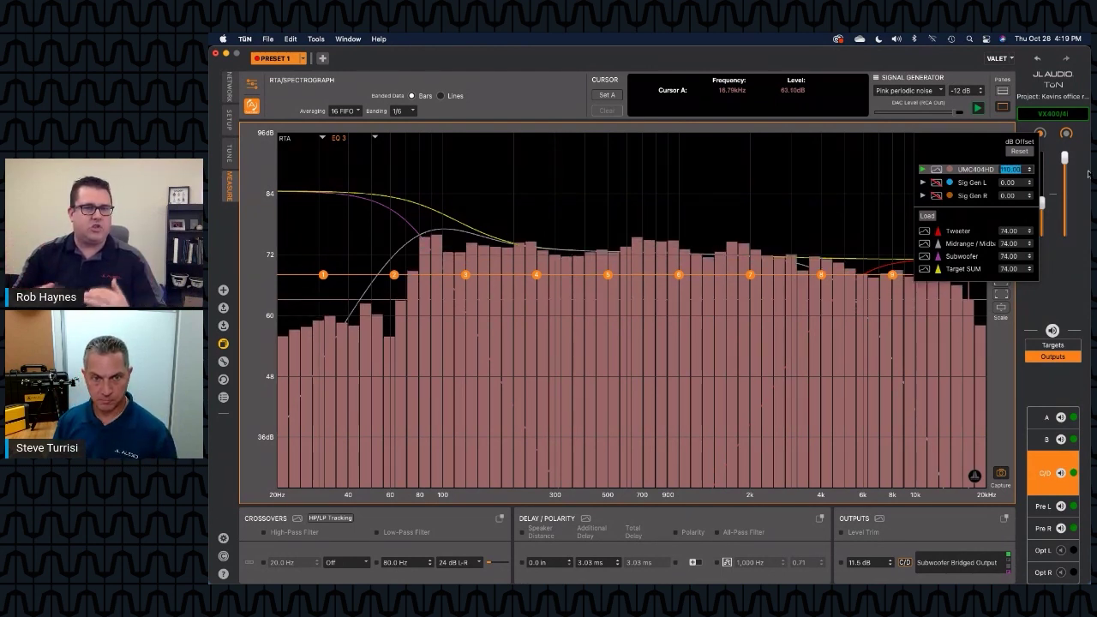
click(1044, 206)
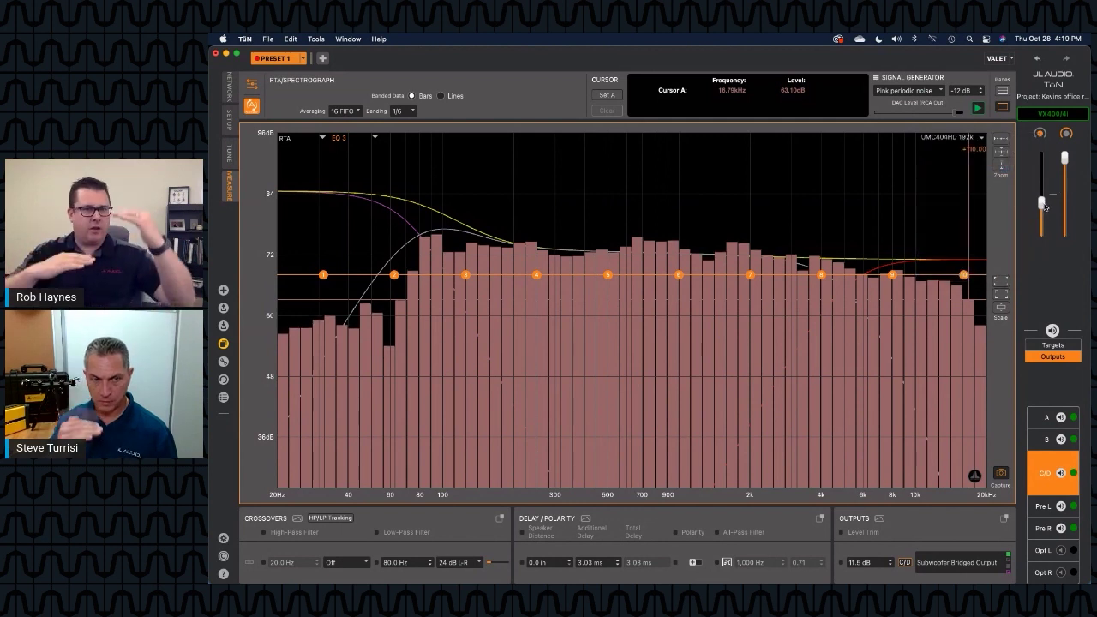
- Mute outputs A, B and C/D and display the RTA banded data as lines
click(1061, 439)
click(1060, 473)
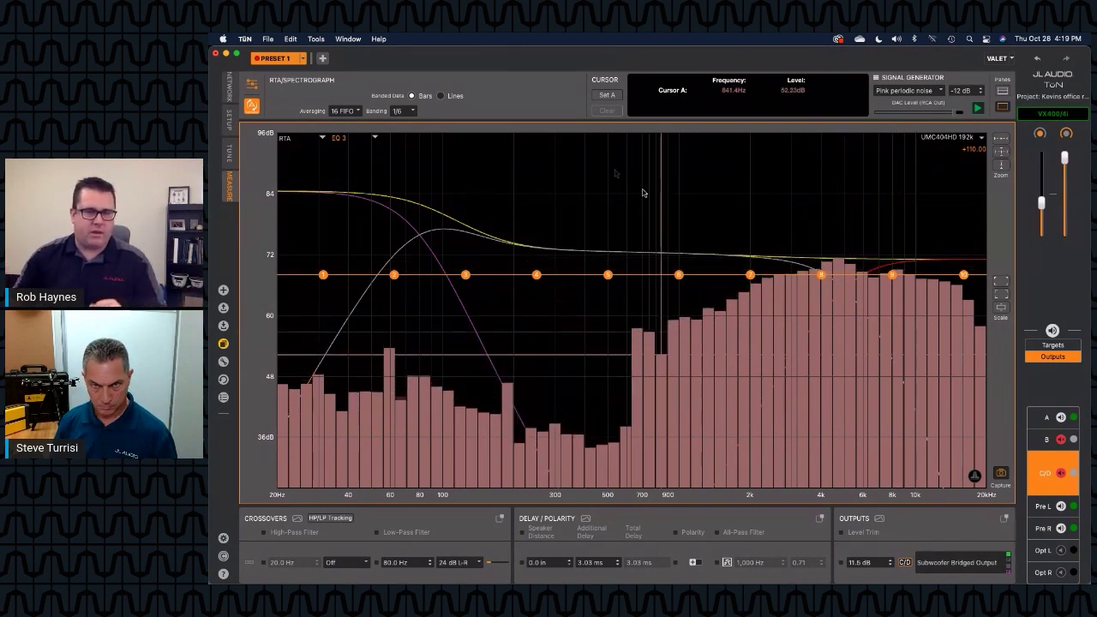
click(443, 96)
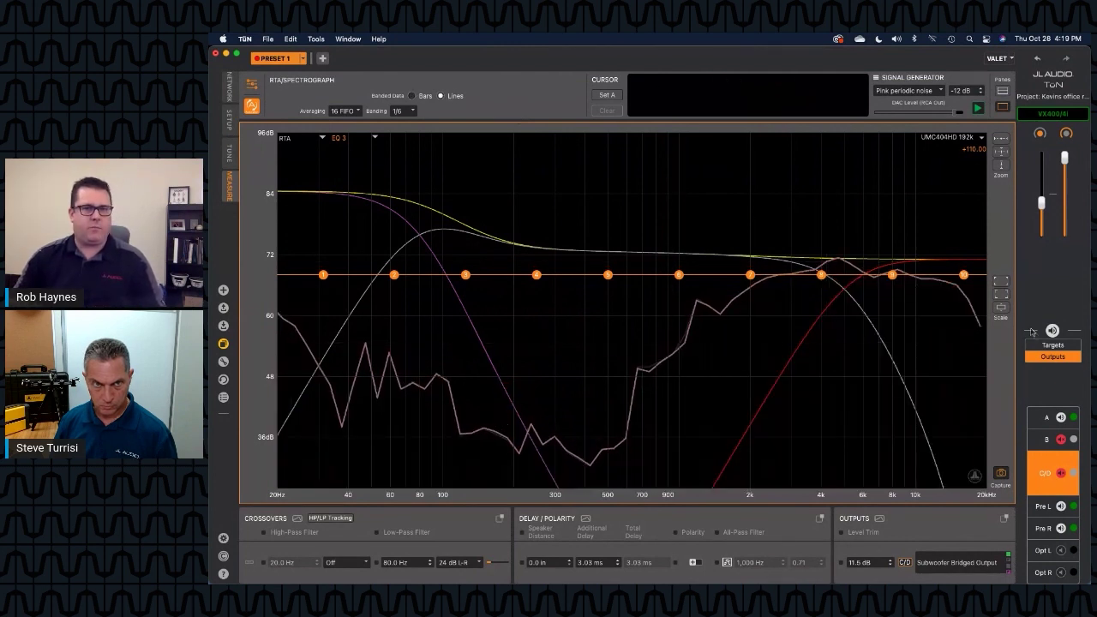
click(1062, 418)
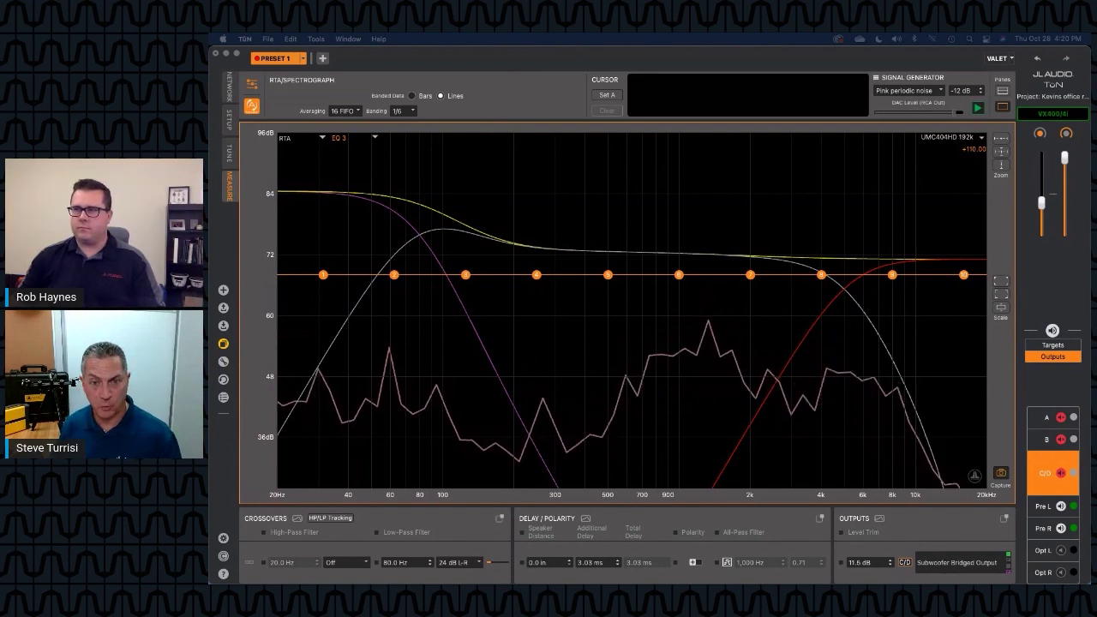
- Review the signal generator settings and the available generator devices in Measure Settings, keeping UMC404HD 192k selected
click(251, 84)
click(559, 110)
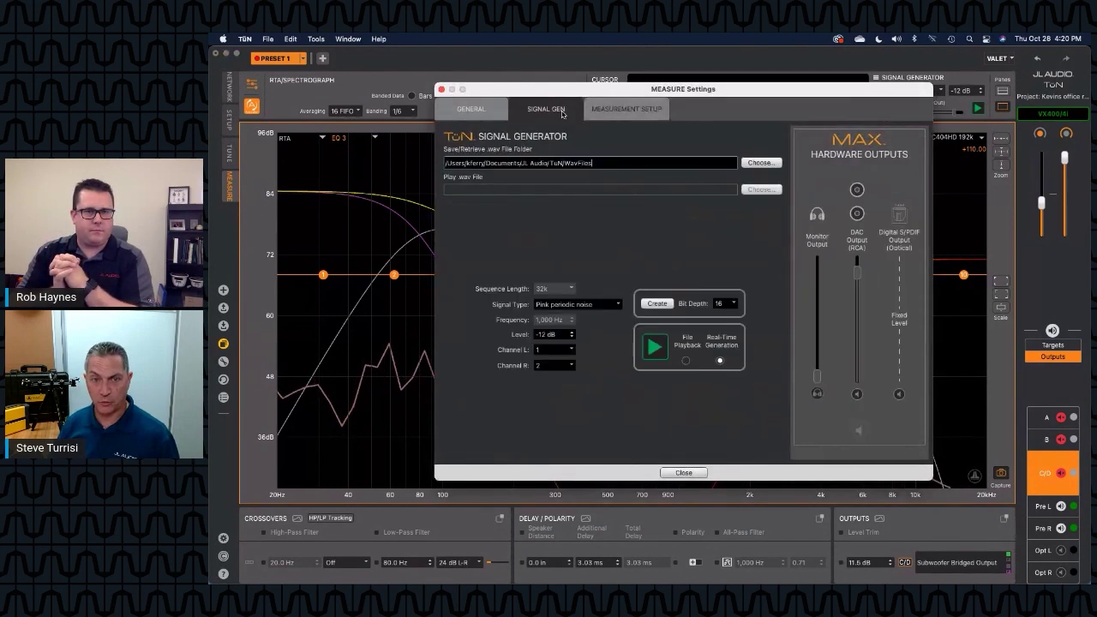
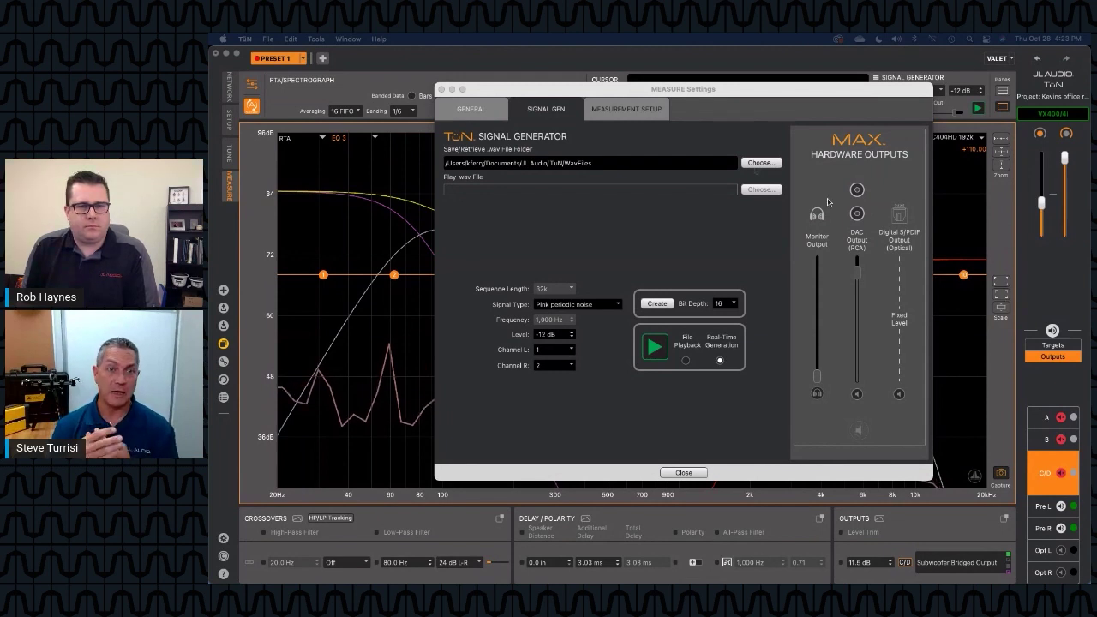
click(471, 109)
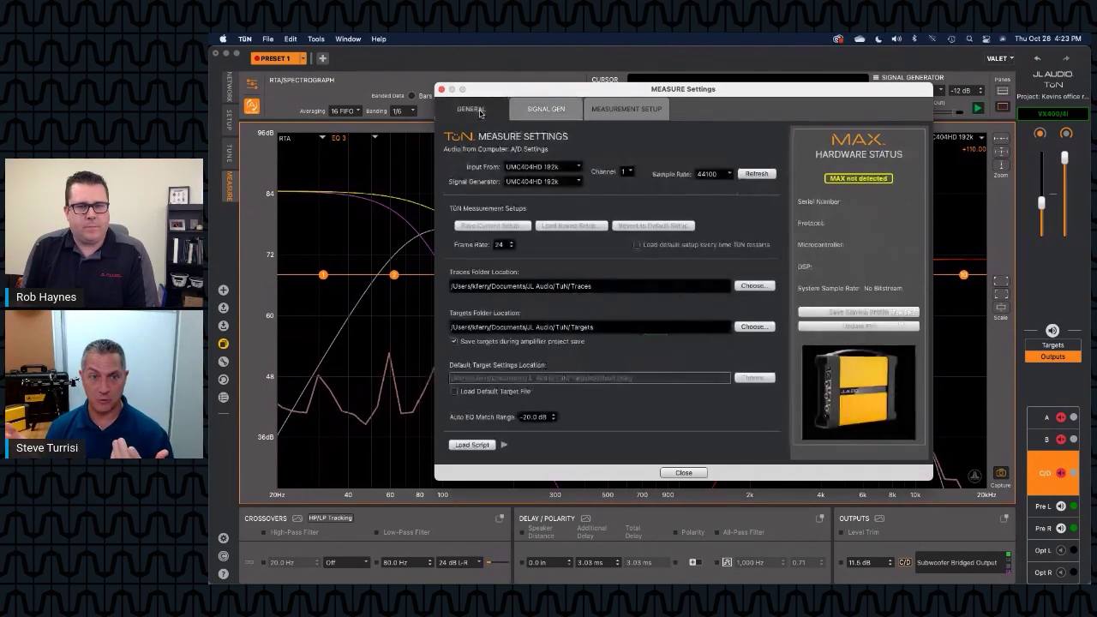
click(576, 182)
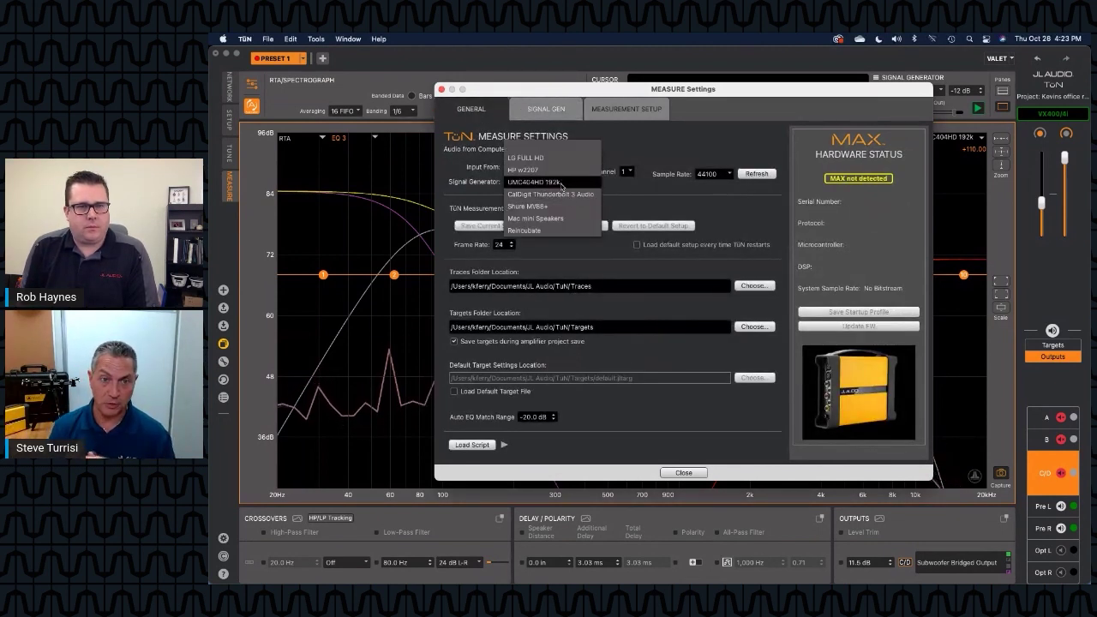
click(561, 183)
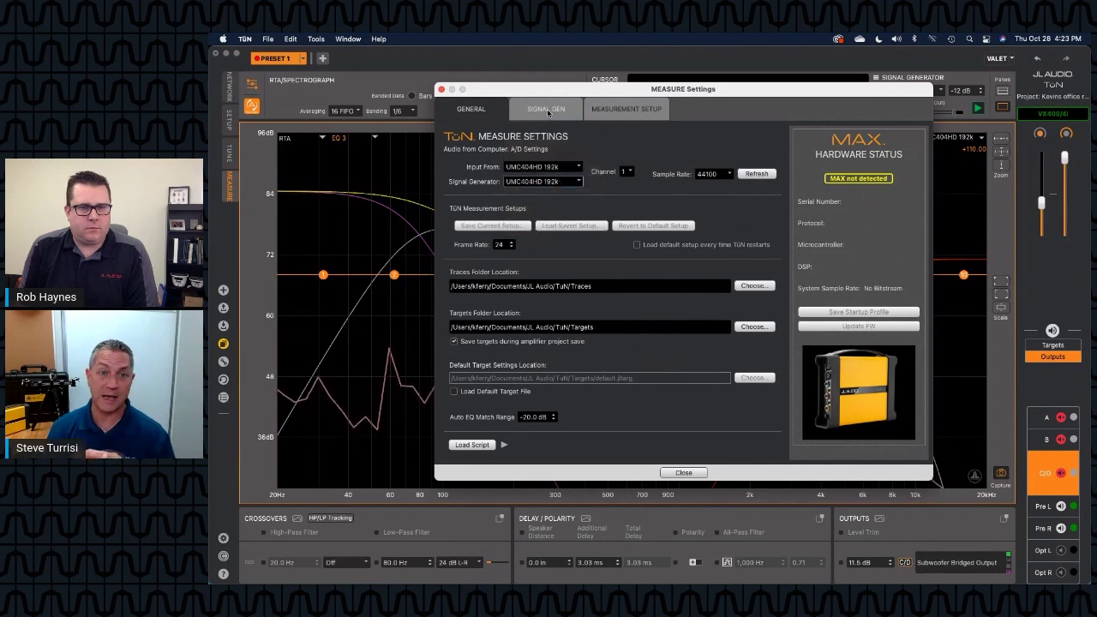
click(570, 183)
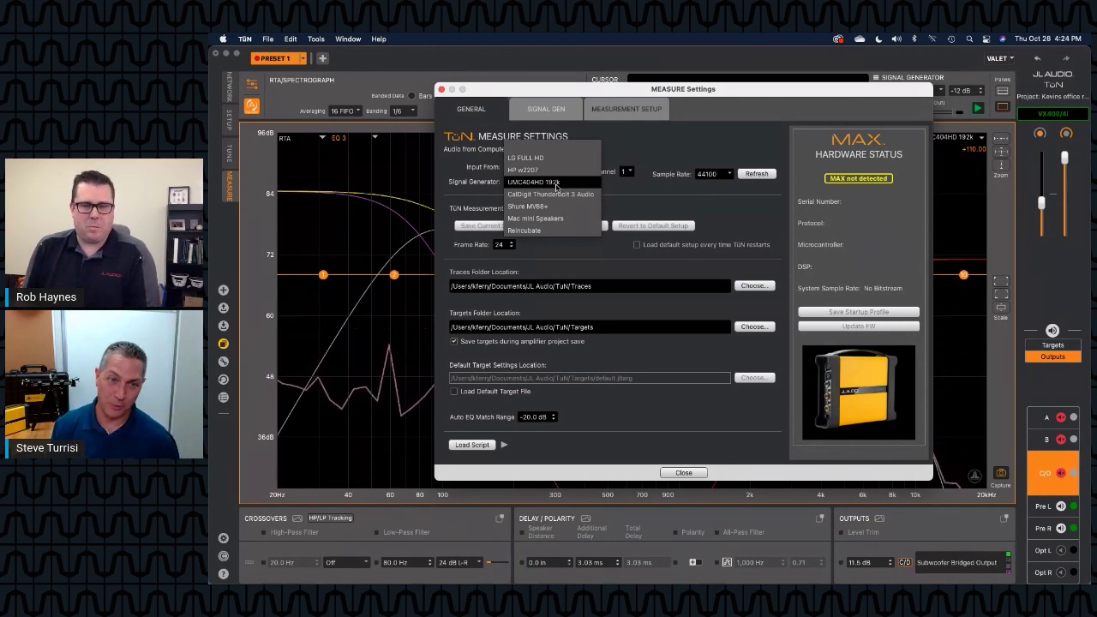
click(557, 184)
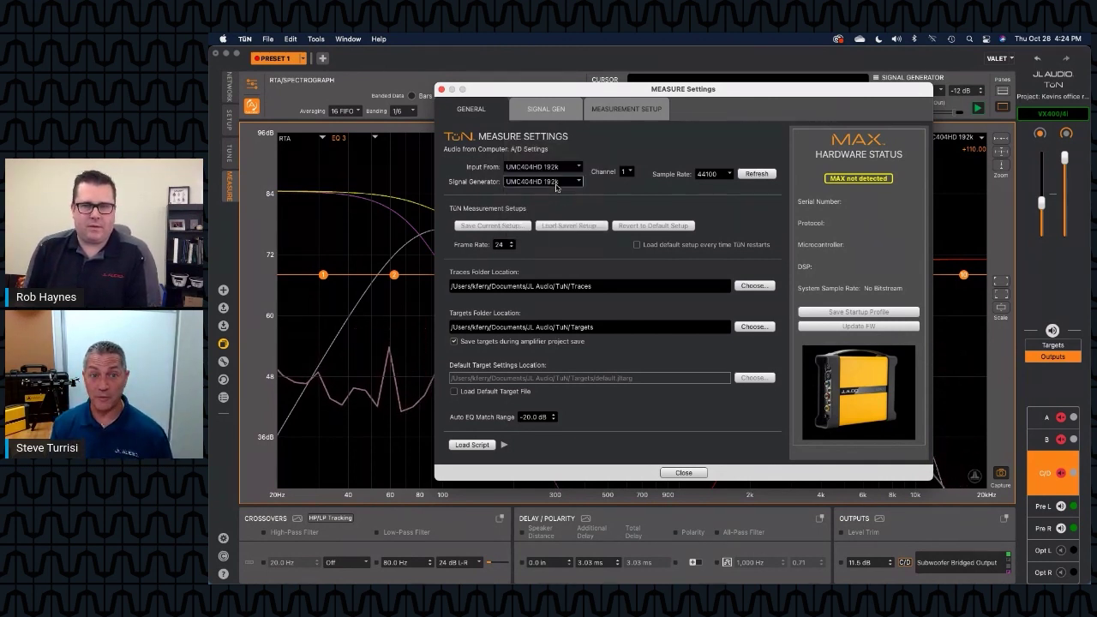
- Try Sine wave as the signal type in the signal generator settings and return it to Pink periodic noise
click(546, 109)
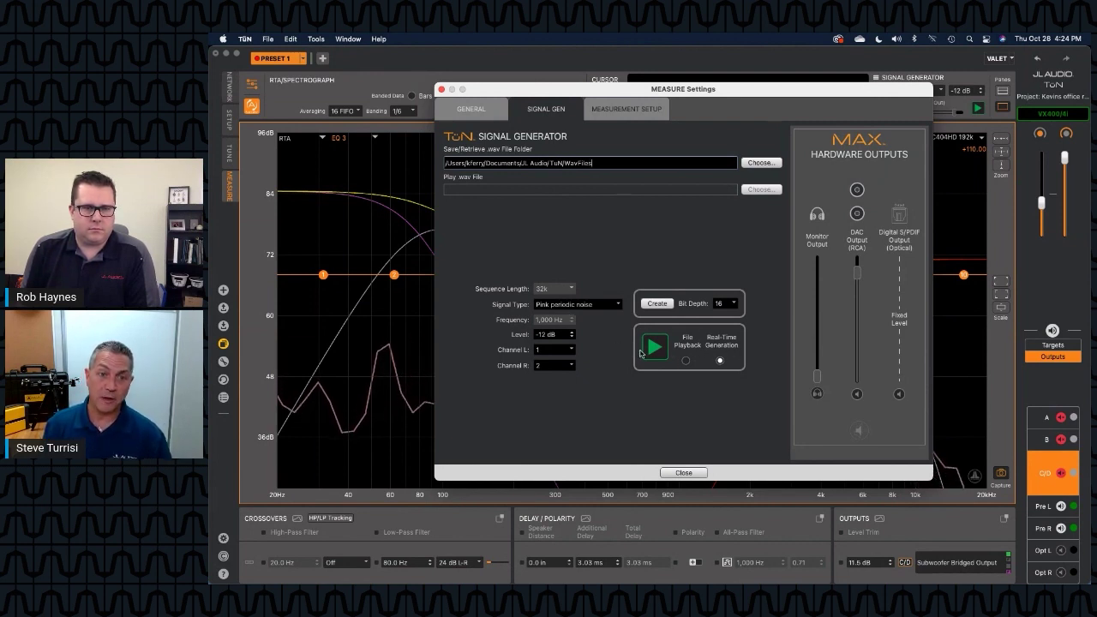
click(601, 309)
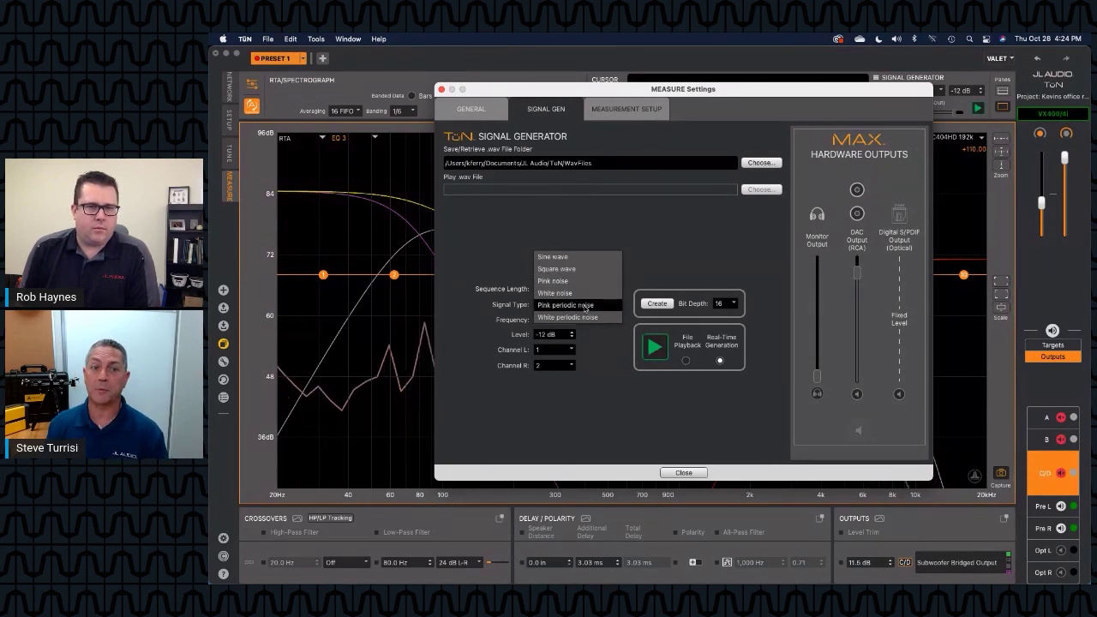
click(585, 307)
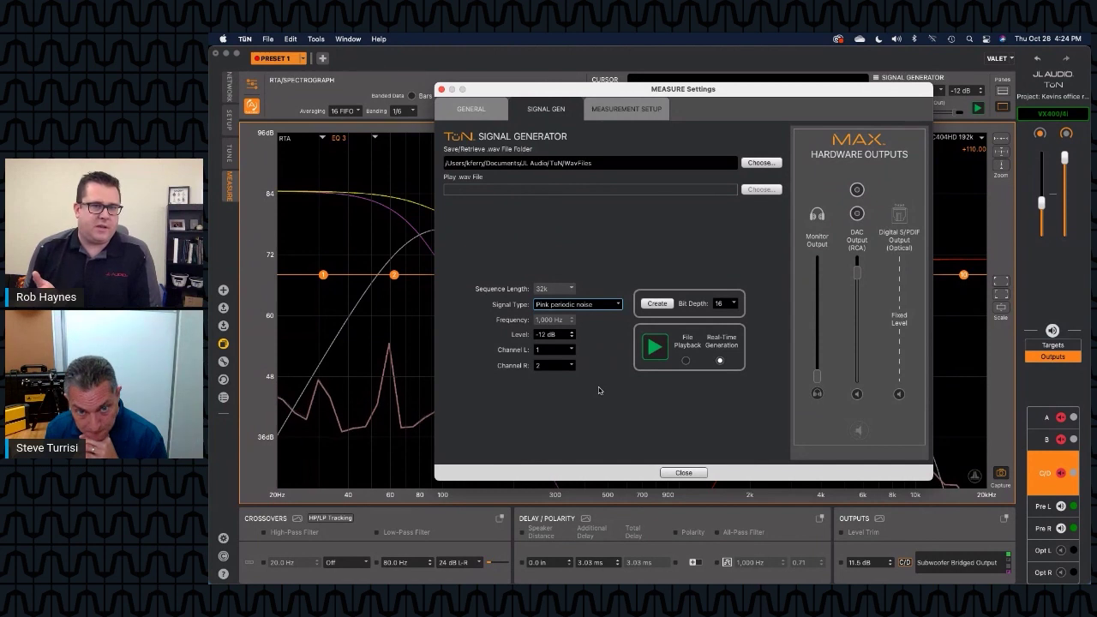
click(617, 306)
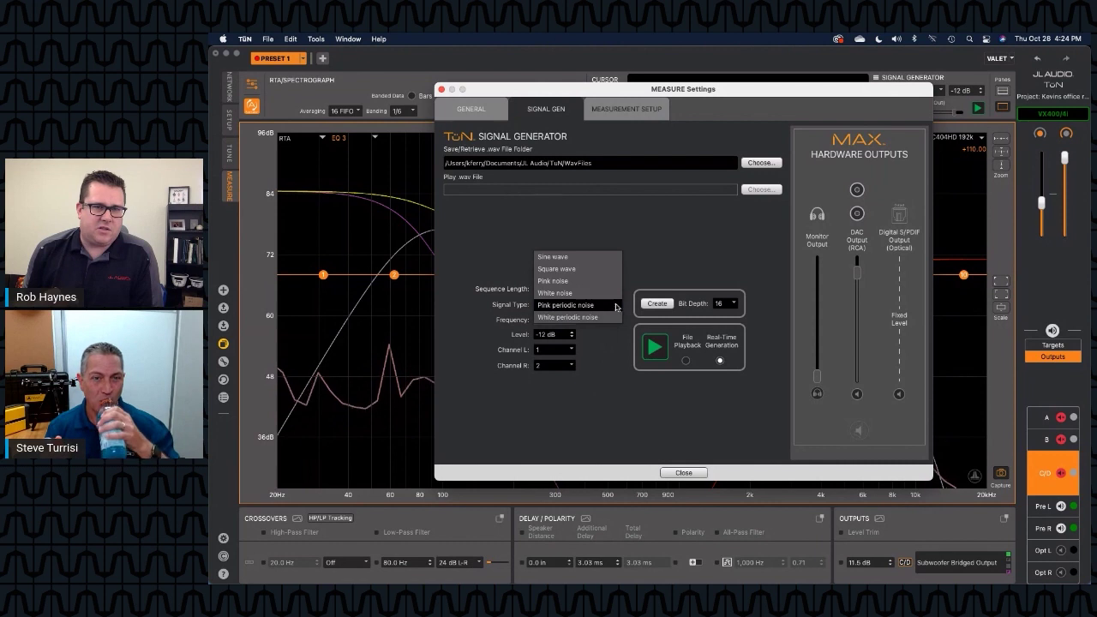
click(578, 258)
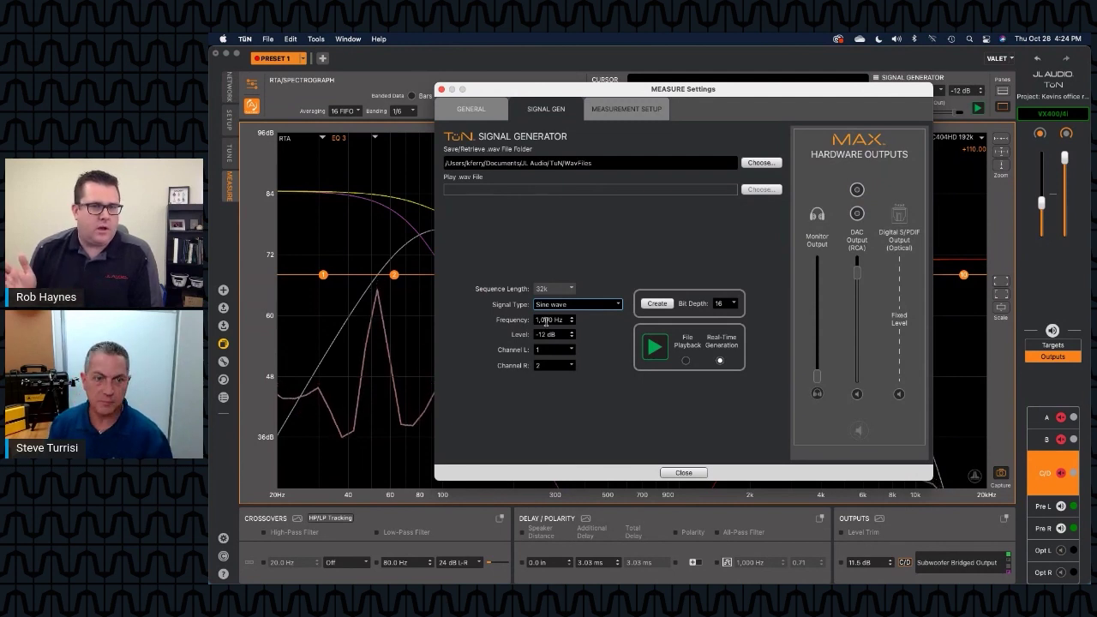
click(620, 305)
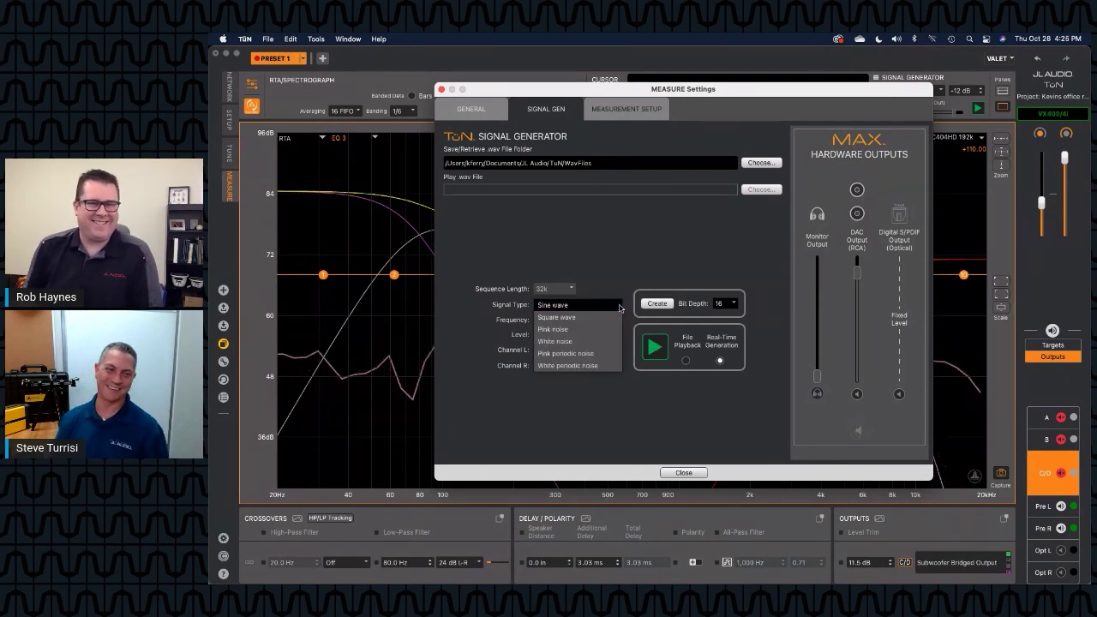
click(593, 352)
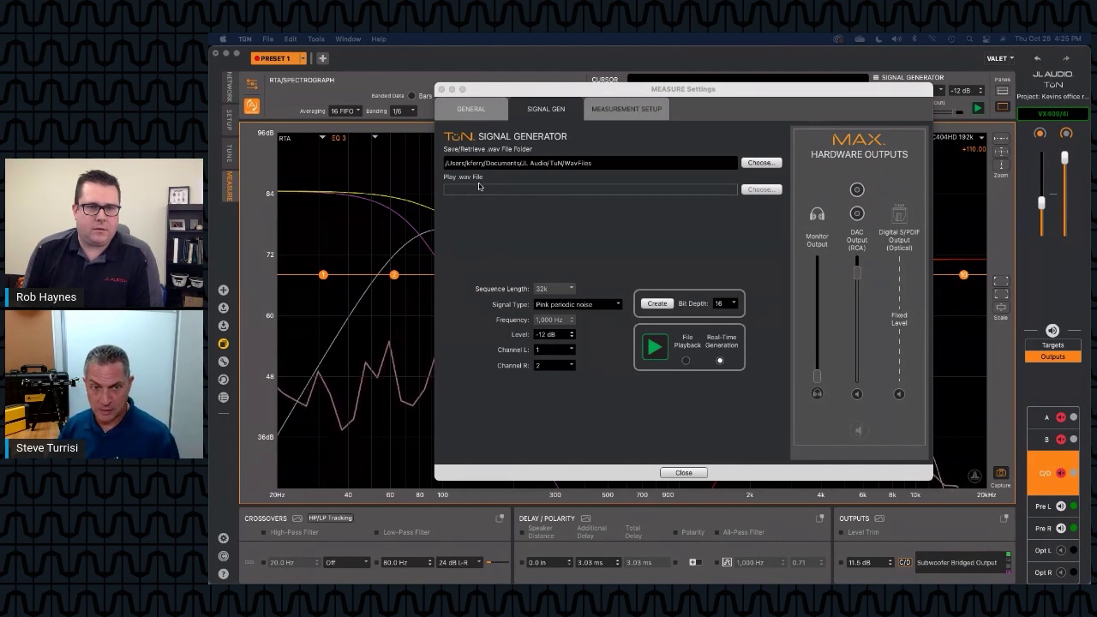
- Look through the WavFiles folder for file playback and return the signal generator to Real-Time Generation
click(686, 361)
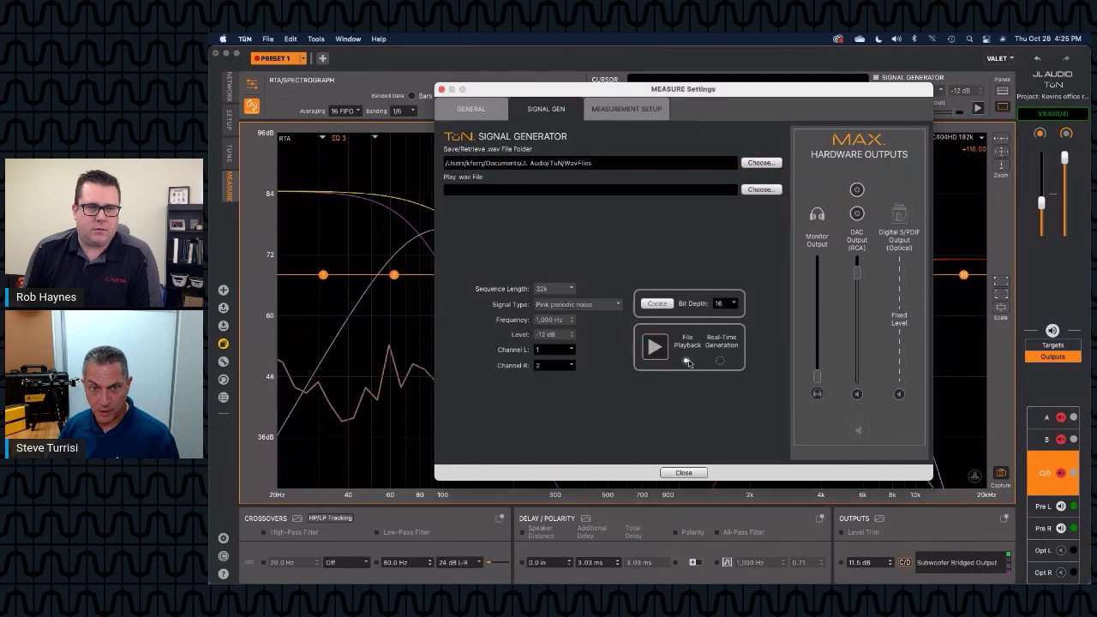
click(762, 189)
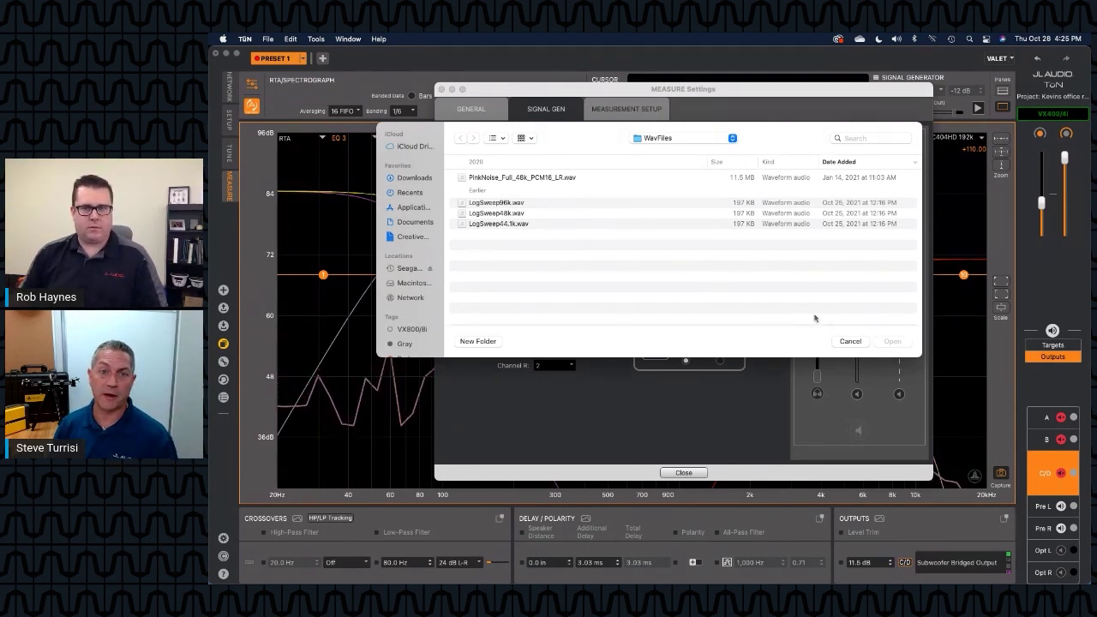
click(849, 341)
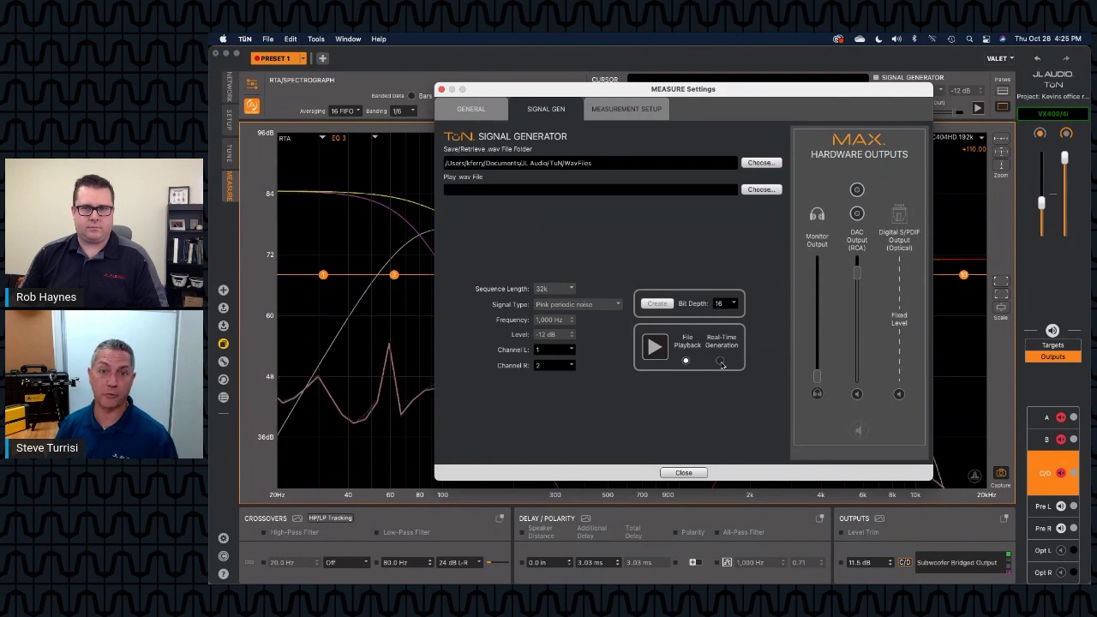
click(719, 361)
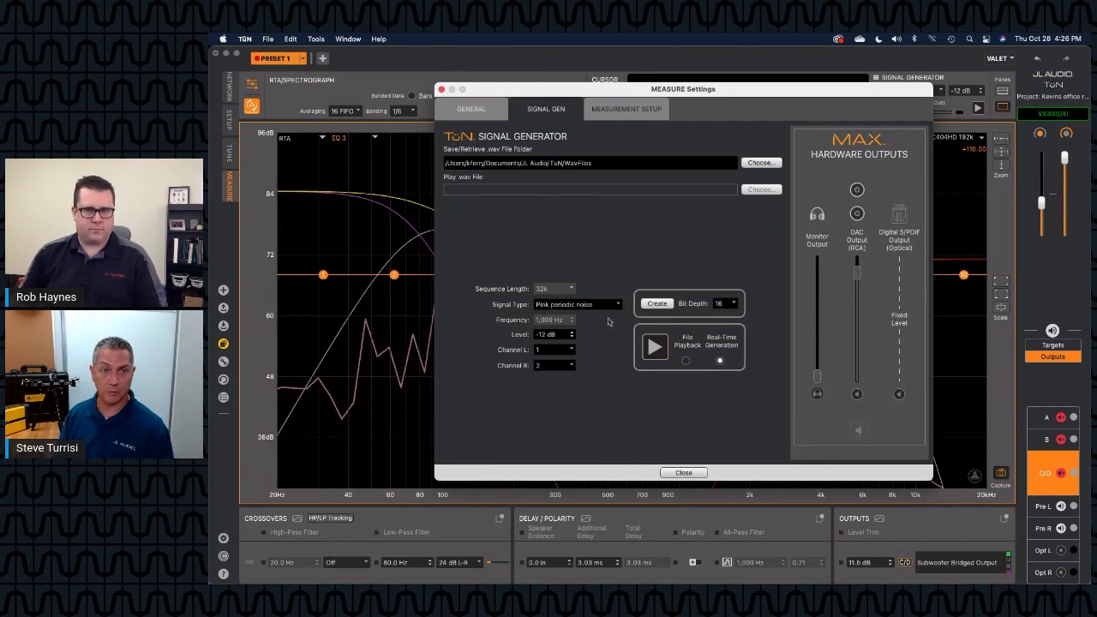
- Close the Measure Settings window and return to the RTA graph
key(space)
click(441, 89)
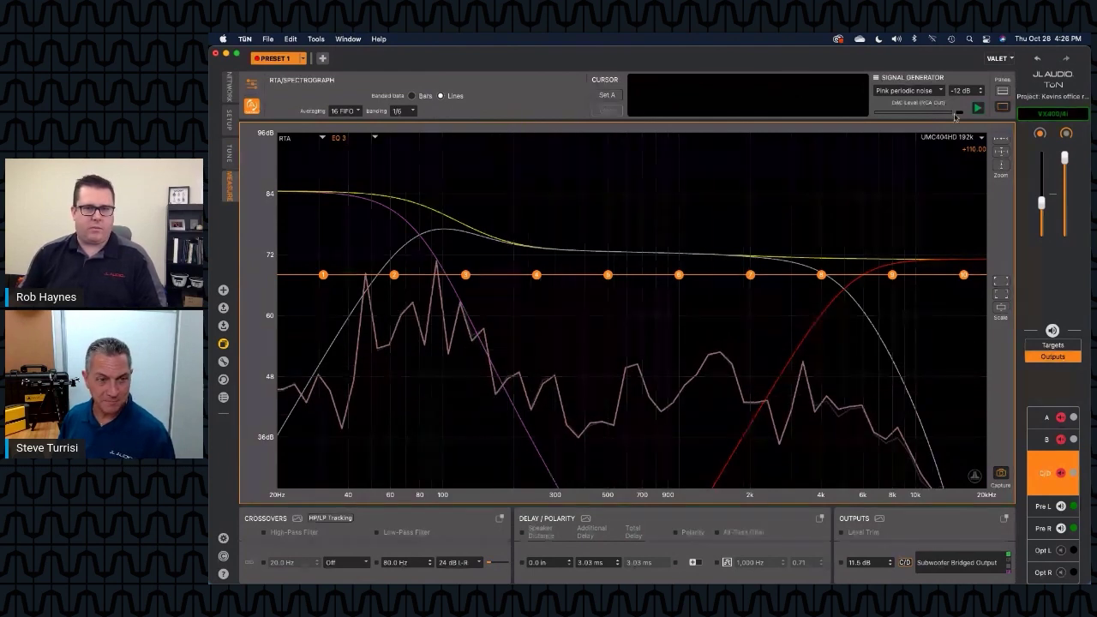
click(943, 177)
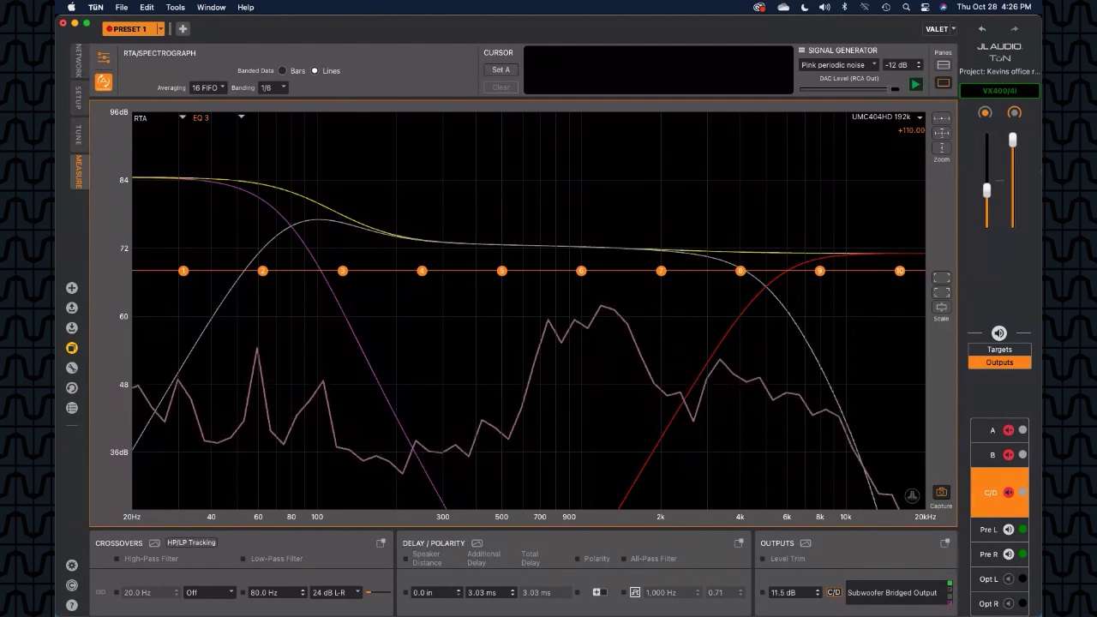
- Examine the frequency and level readings at the high-frequency end of the RTA graph, from about 10 kHz to 19 kHz
click(879, 426)
drag(826, 339, 850, 319)
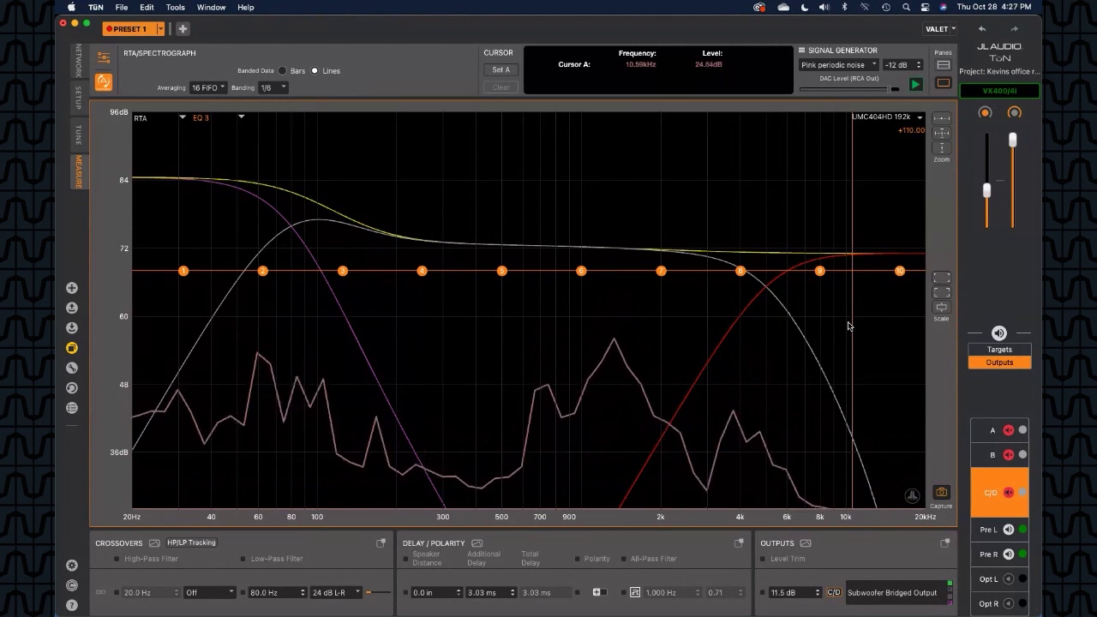
drag(849, 326, 872, 318)
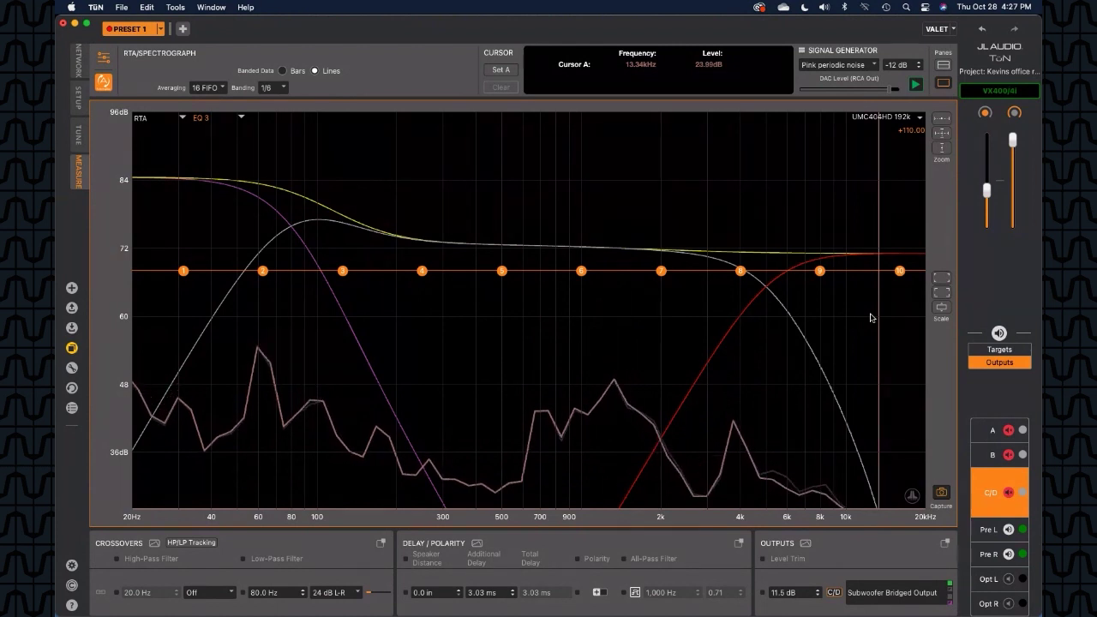
drag(882, 348, 907, 391)
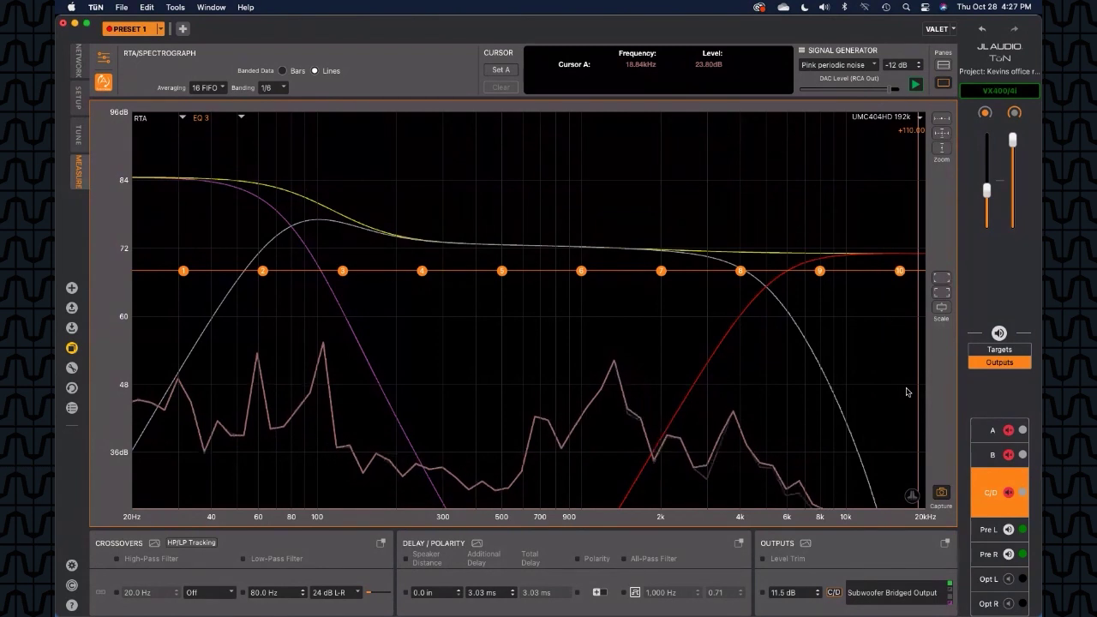
- Capture the current RTA data
click(942, 496)
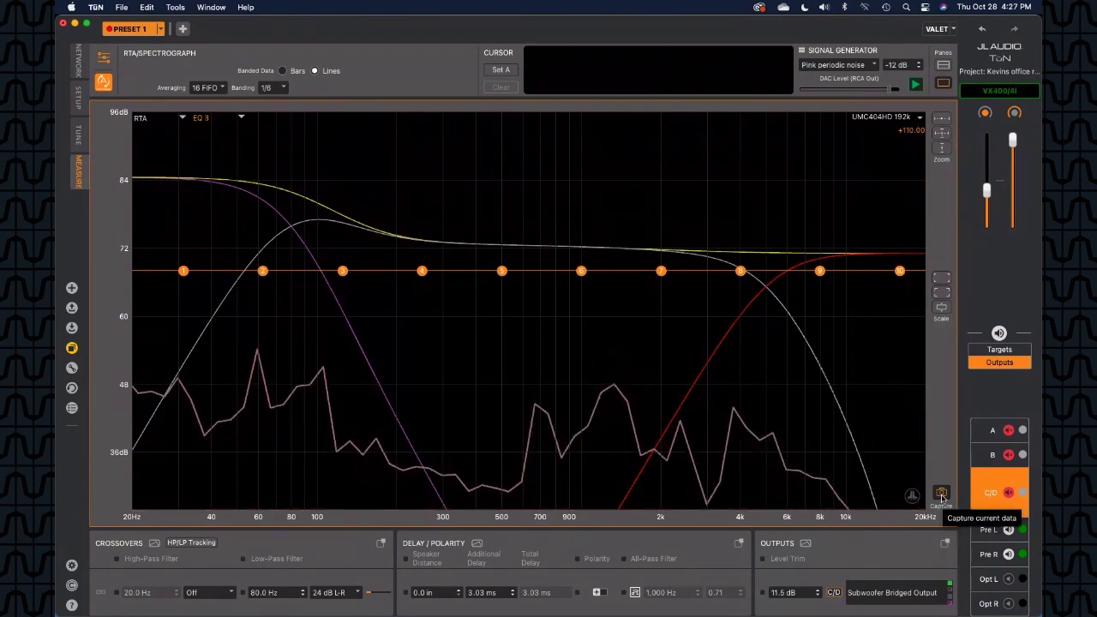